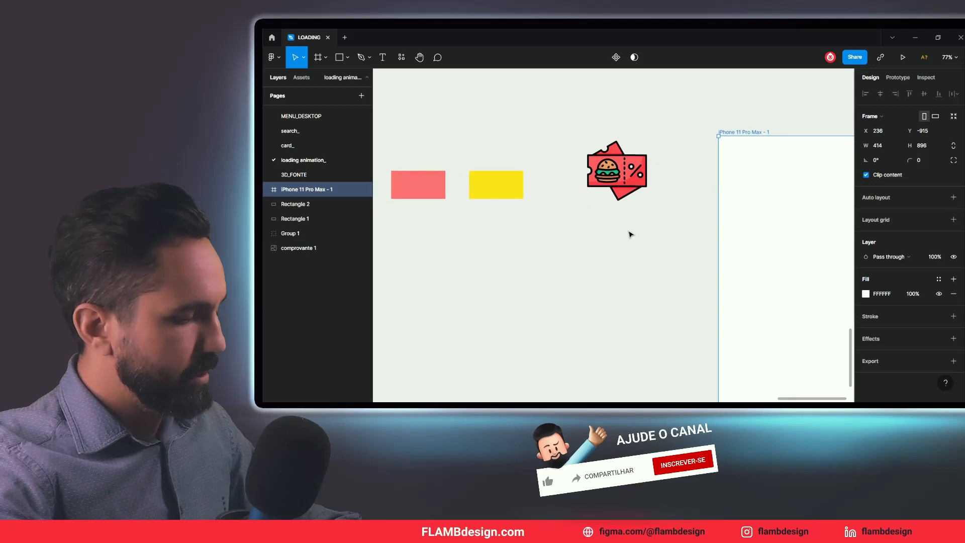
- Fill the iPhone 11 Pro Max frame with FF7676 sampled from the pink swatch rectangle
key("i")
left_click(443, 173)
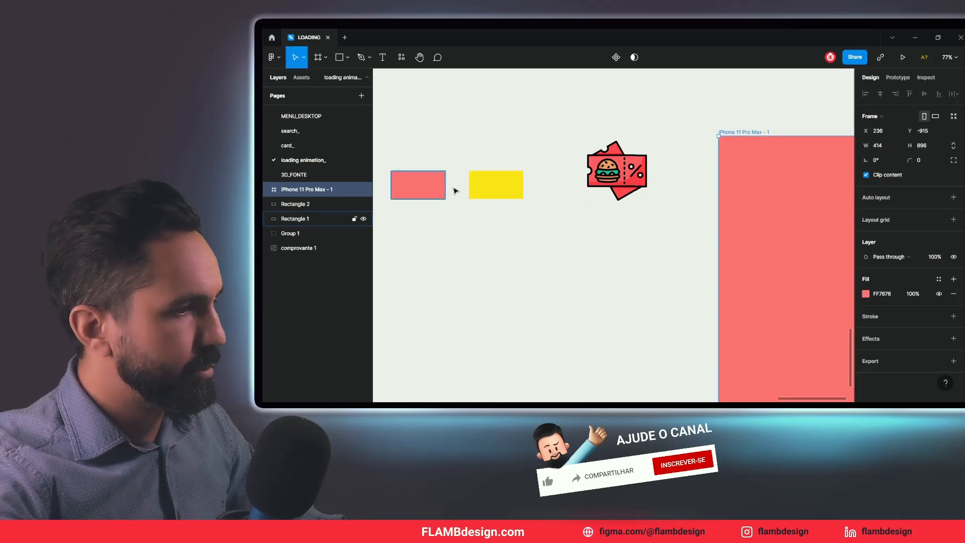
left_click(658, 266)
- Move the burger coupon image into the centre of the phone frame
left_click_drag(648, 222, 576, 187)
left_click(560, 132)
double_click(559, 131)
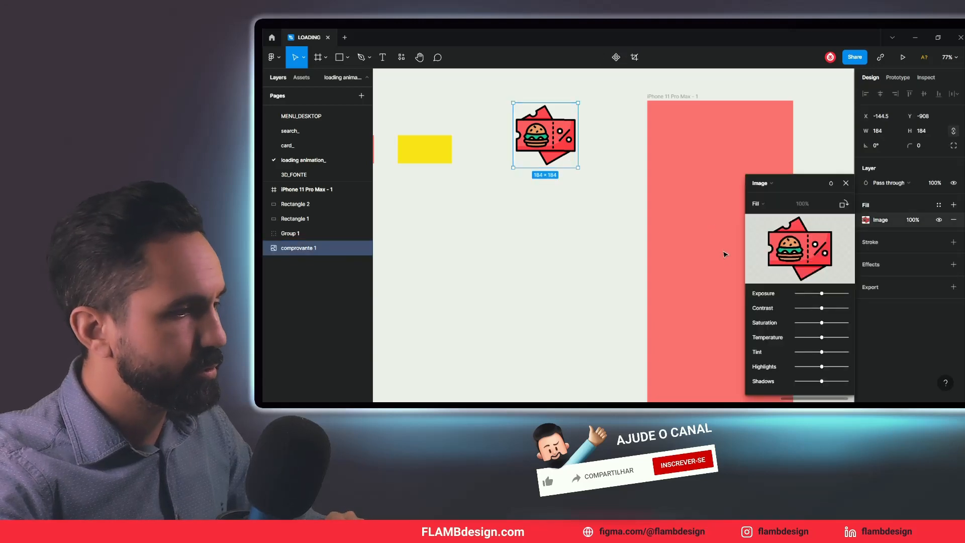
key("Escape")
left_click_drag(550, 134, 695, 196)
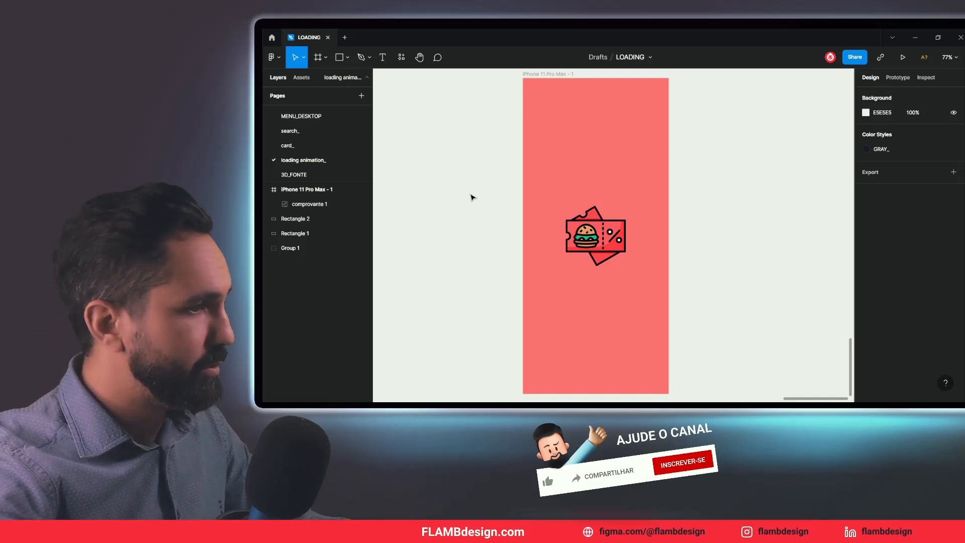
- Draw a five-pointed star about 400 × 358 inside the phone frame, overlapping the coupon image
left_click_drag(472, 197, 610, 242)
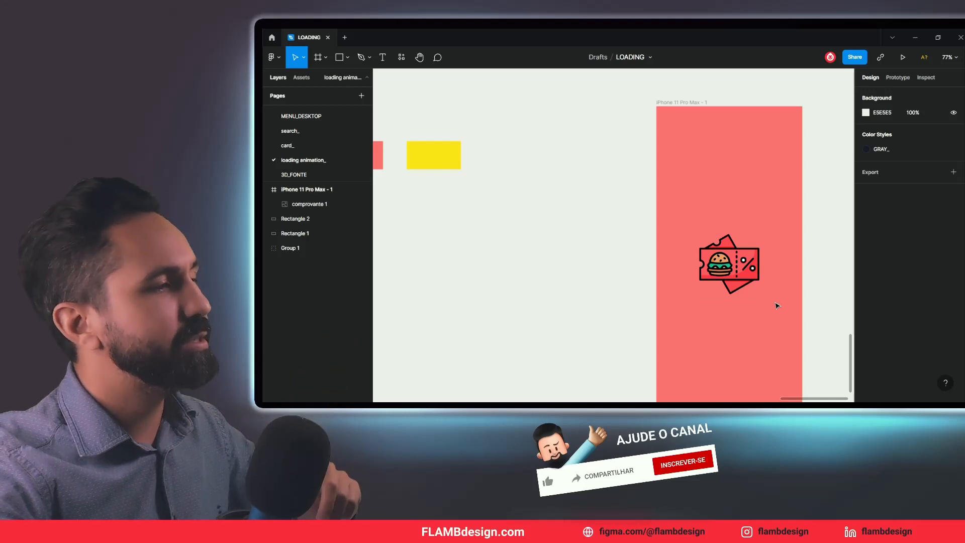
key("shift+0")
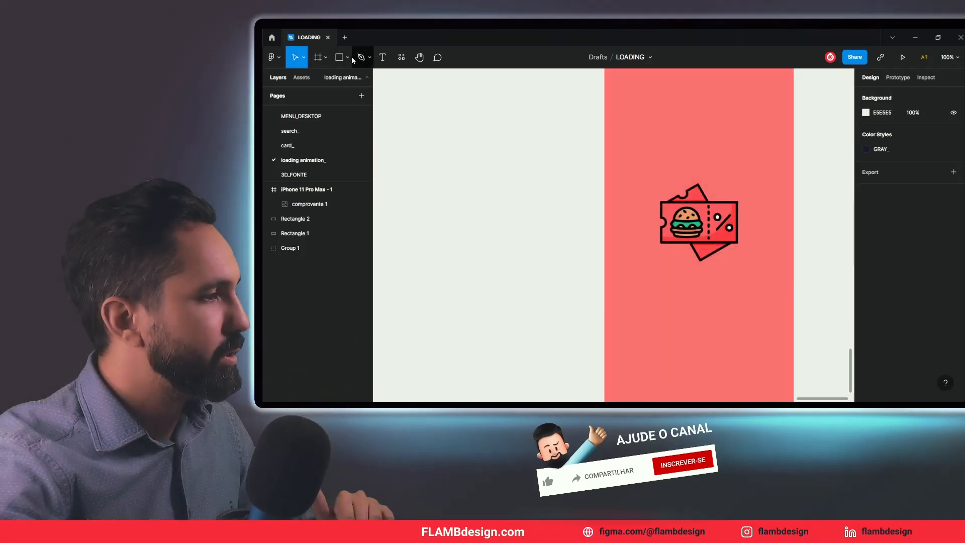
left_click(349, 57)
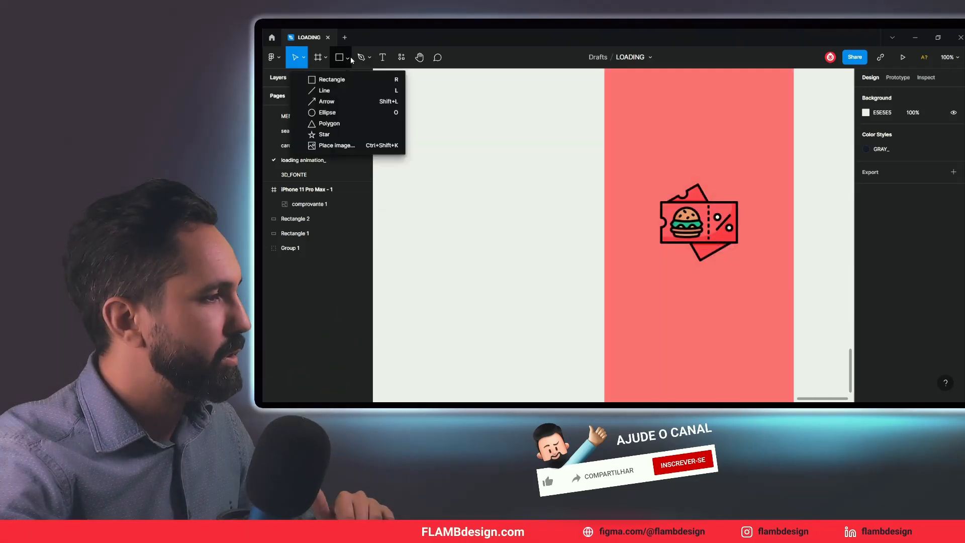
left_click(326, 135)
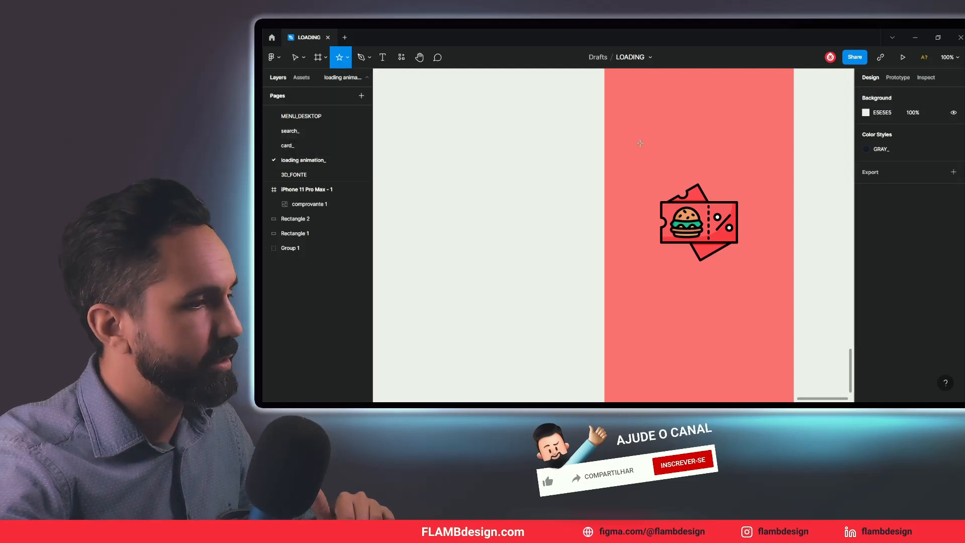
mouse_move(654, 144)
left_mouse_down()
mouse_move(708, 197)
mouse_move(745, 261)
mouse_move(745, 228)
left_mouse_up()
mouse_move(671, 143)
left_mouse_down()
mouse_move(718, 151)
mouse_move(685, 140)
mouse_move(661, 153)
left_mouse_up()
scroll(718, 150, "up", 1)
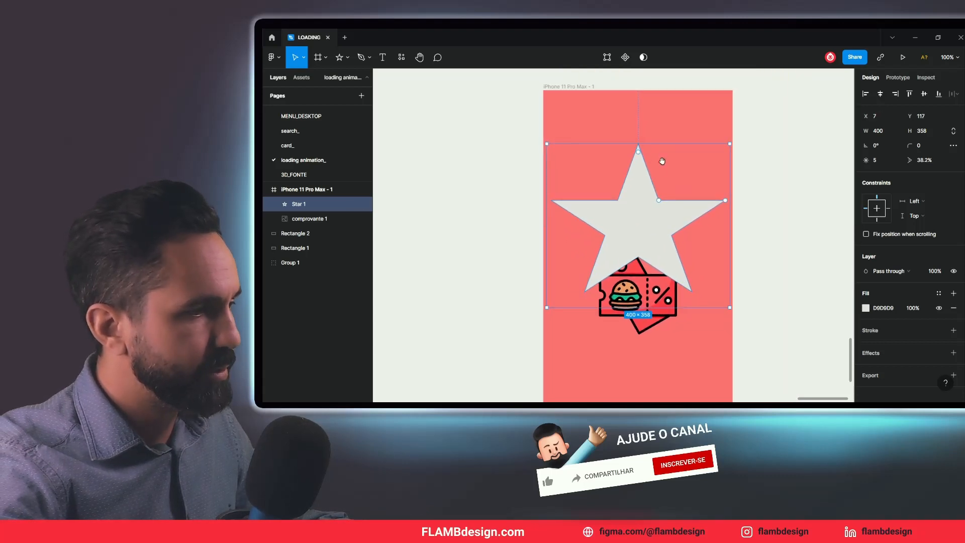
- Reshape the star to nine points with a 74% ratio and corner radius 8, and move it over the coupon
left_click_drag(659, 202, 666, 182)
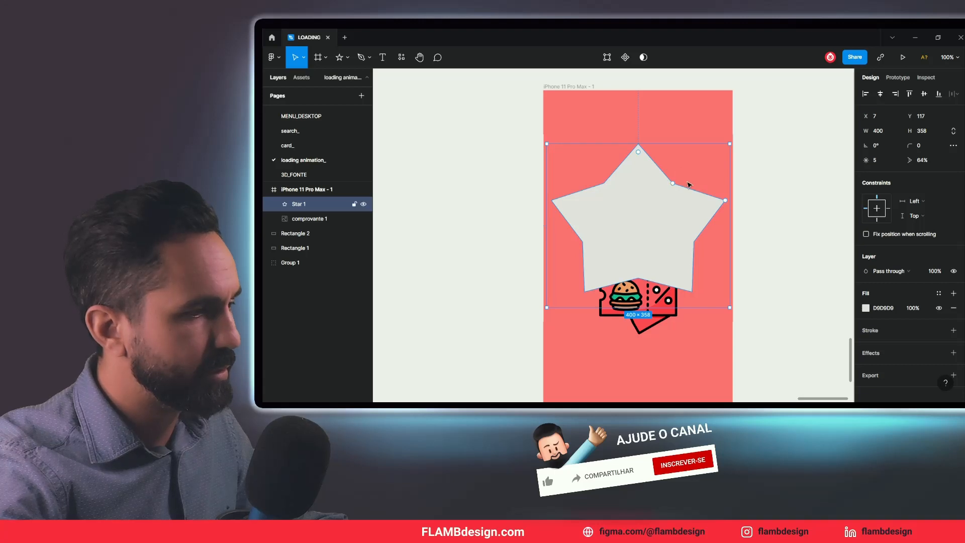
left_click_drag(724, 200, 711, 165)
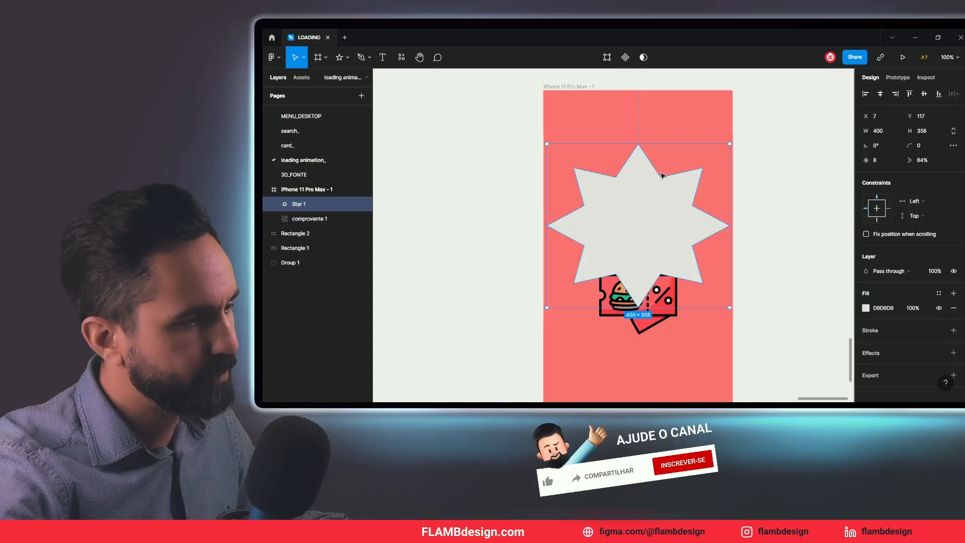
left_click_drag(662, 170, 640, 166)
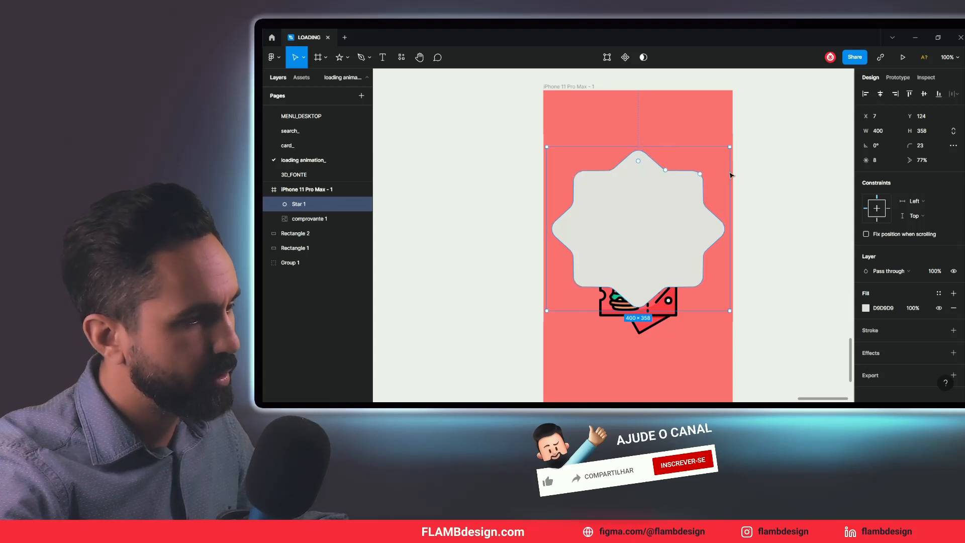
left_click(754, 188)
scroll(753, 187, "down", 2)
left_click(652, 230)
left_click_drag(652, 230, 645, 263)
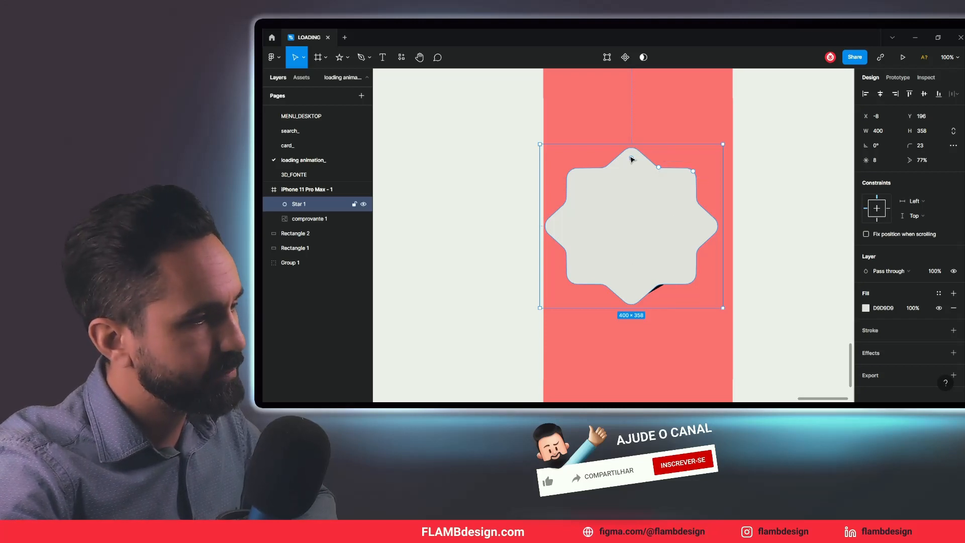
left_click_drag(631, 157, 632, 151)
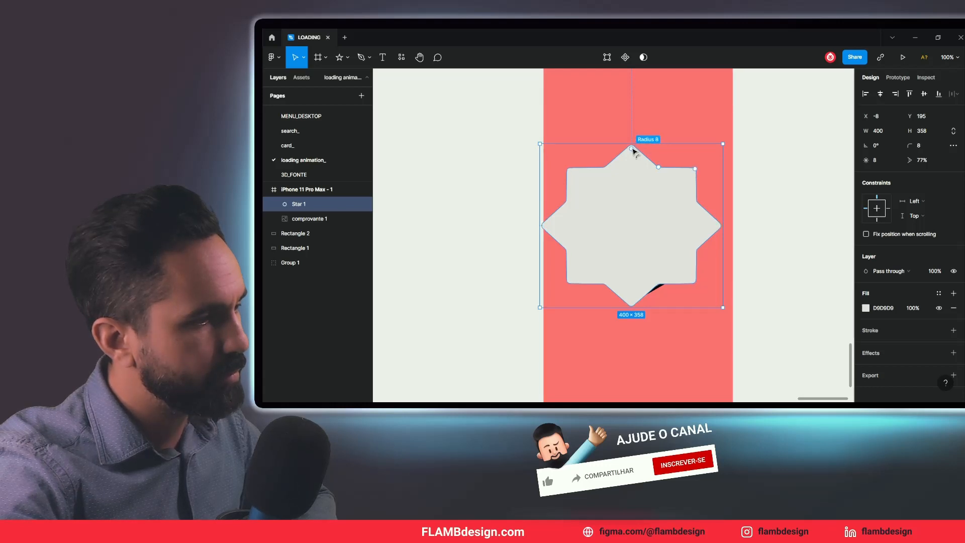
left_click_drag(659, 170, 690, 161)
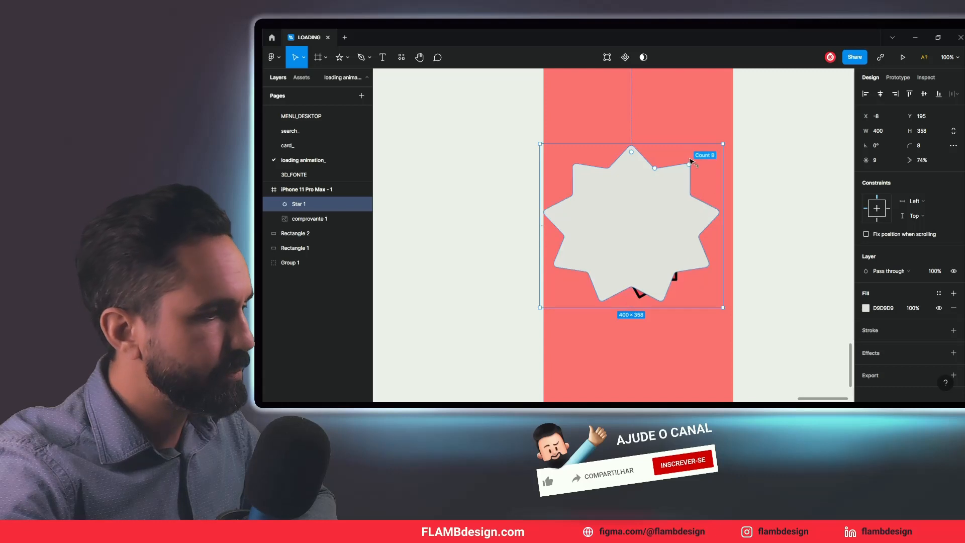
left_click(775, 220)
- Fill the star with FFDB1D sampled from the yellow swatch, and place it behind the coupon image
left_click_drag(571, 194, 648, 310)
left_click(648, 310)
scroll(649, 312, "down", 5)
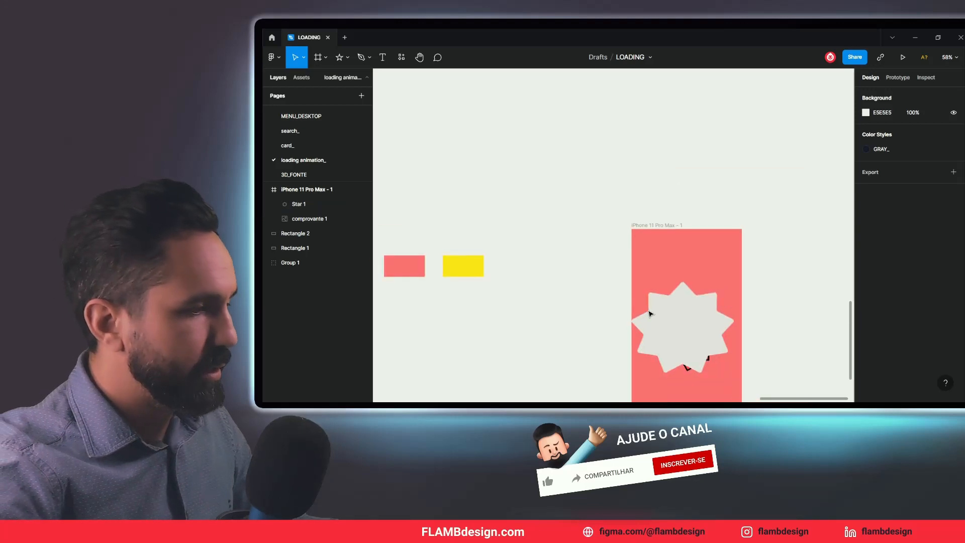
left_click(672, 321)
key("i")
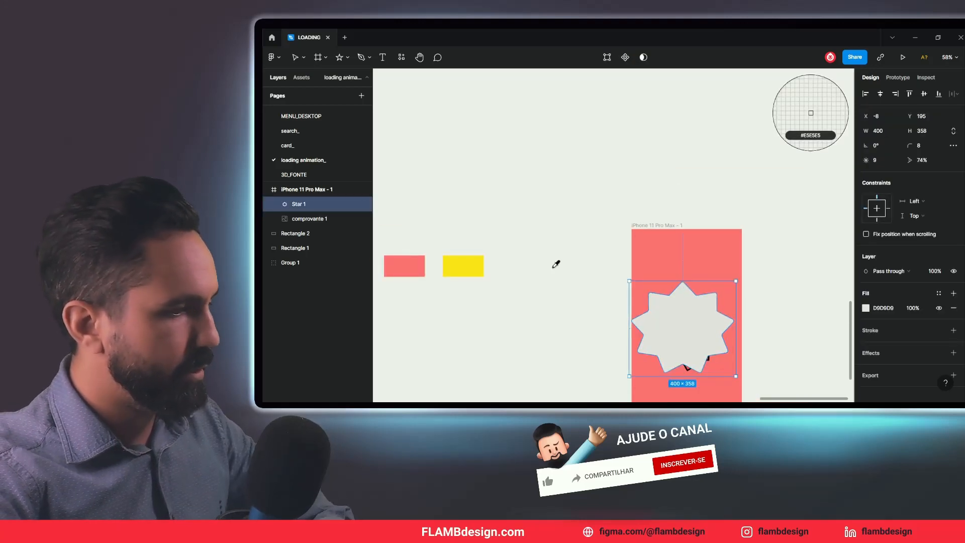
left_click(457, 270)
scroll(672, 321, "down", 3)
left_click_drag(702, 180, 705, 196)
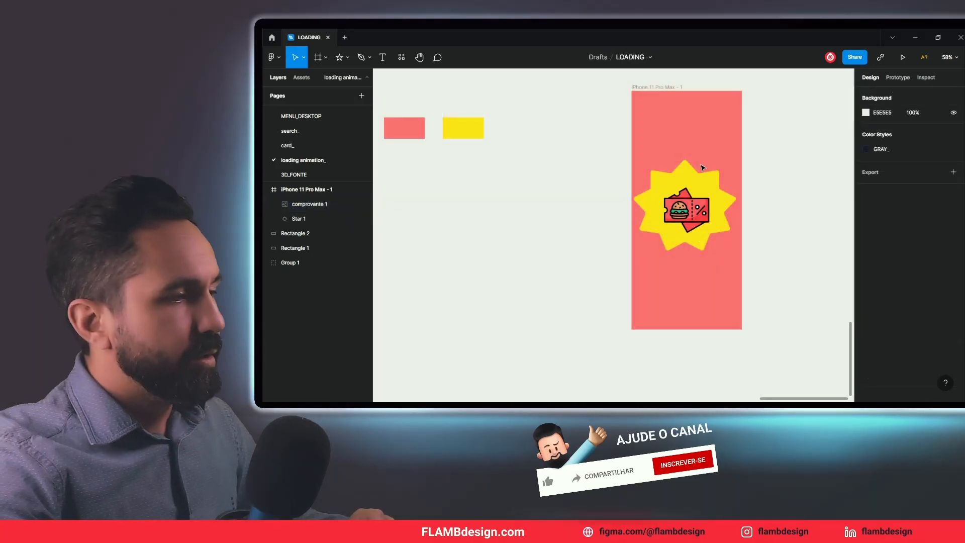
- Shrink the yellow star proportionally to about 337 × 302, keeping it around the coupon
left_click(703, 174)
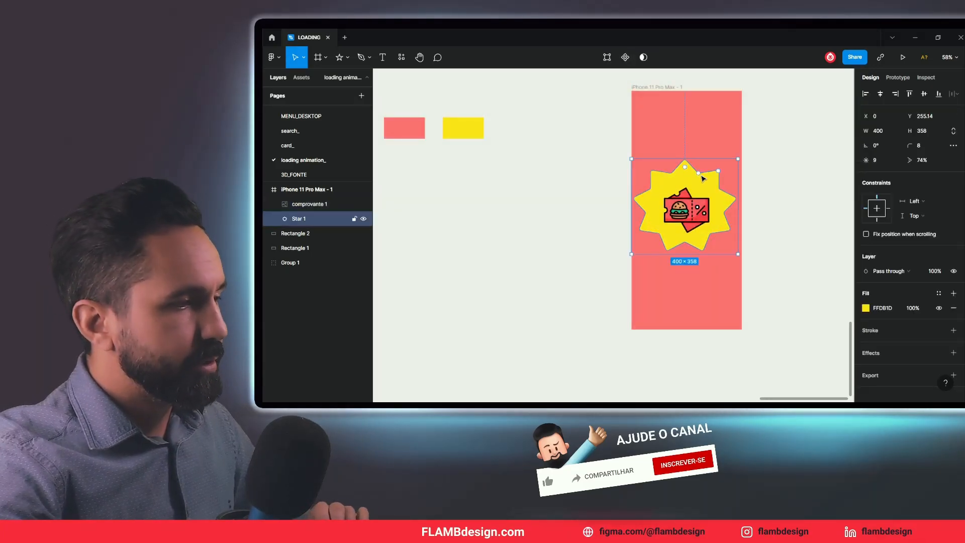
left_click_drag(702, 187, 703, 190)
left_click_drag(738, 257, 719, 250)
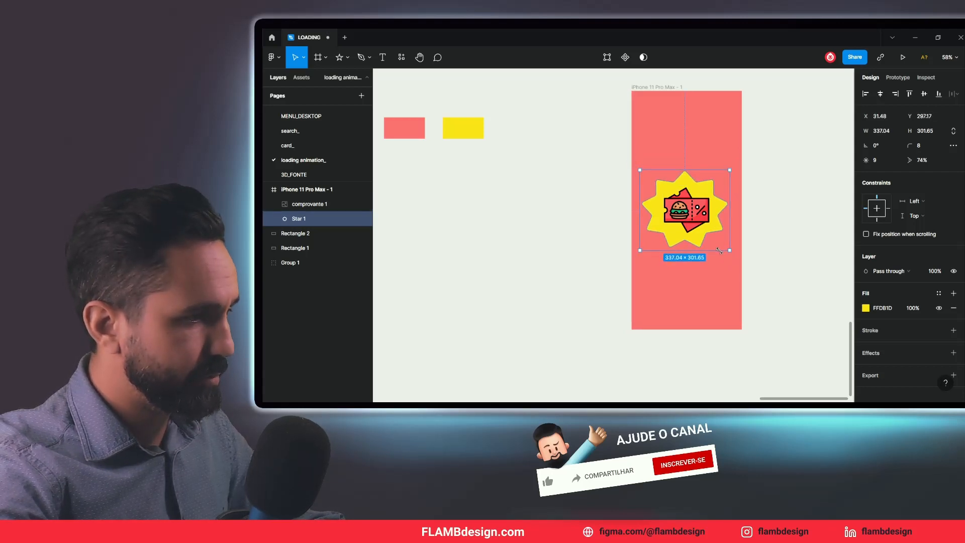
- Sharpen the star's points by setting its ratio to 63% and its corner radius to 4
left_click(713, 227)
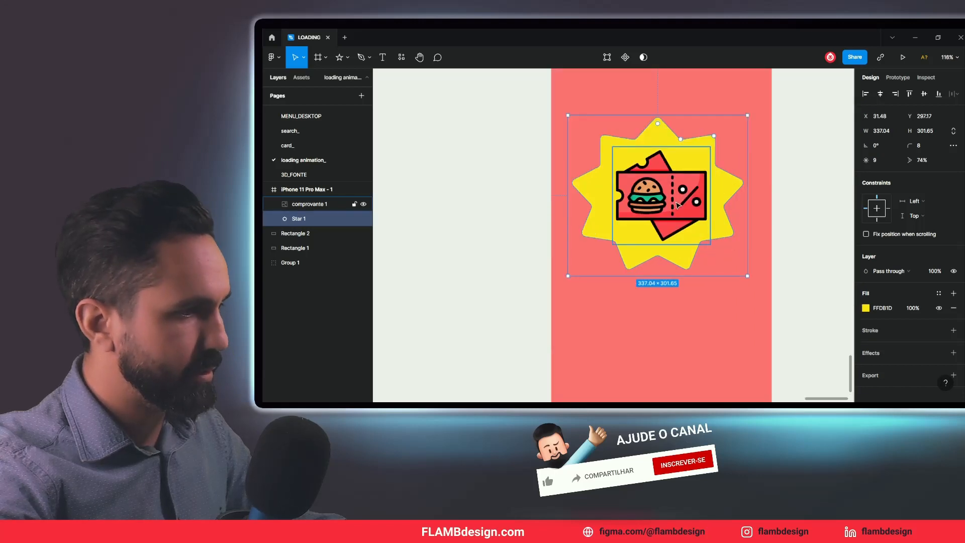
left_click(703, 217)
left_click(726, 187)
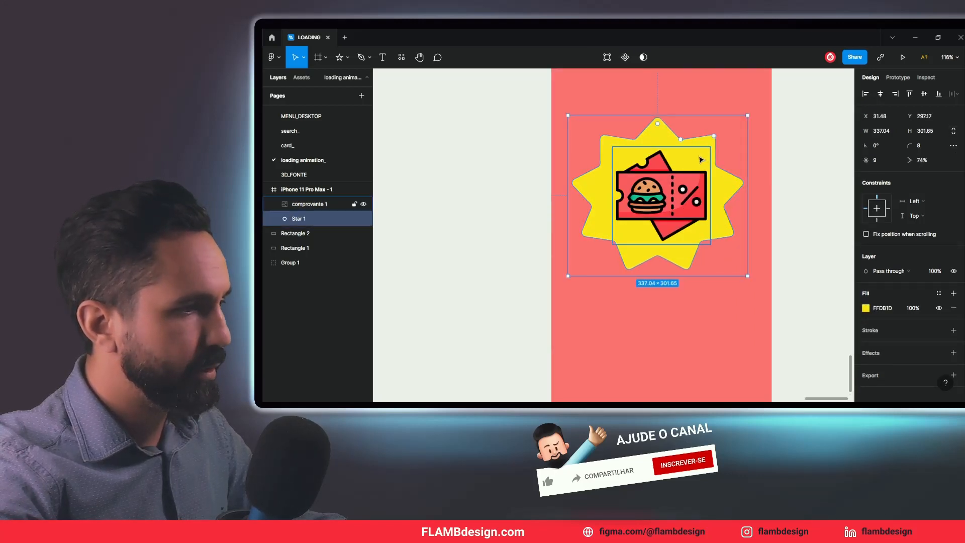
left_click_drag(680, 139, 678, 147)
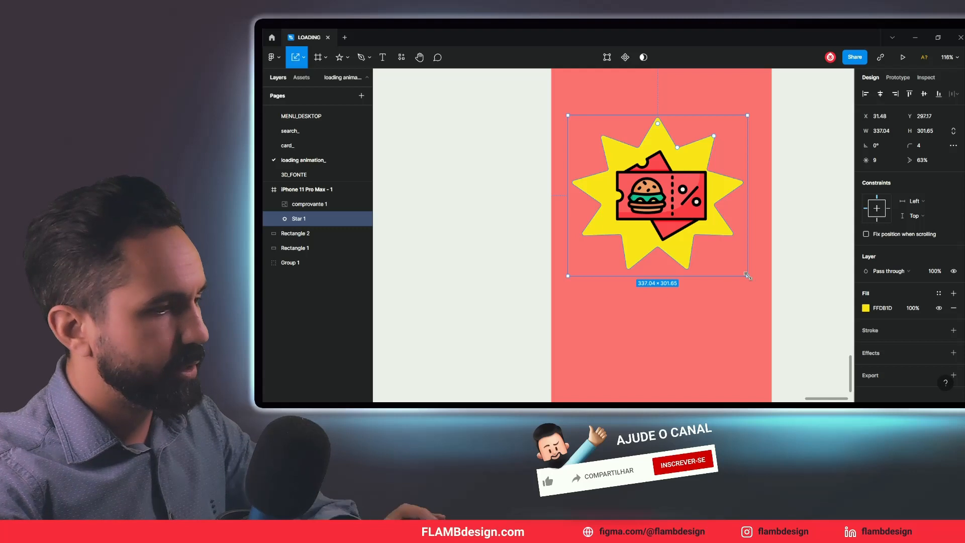
- Scale the star up from its centre to about 431 × 386 with the Scale tool
key("k")
left_click_drag(747, 275, 769, 299)
left_click(795, 295)
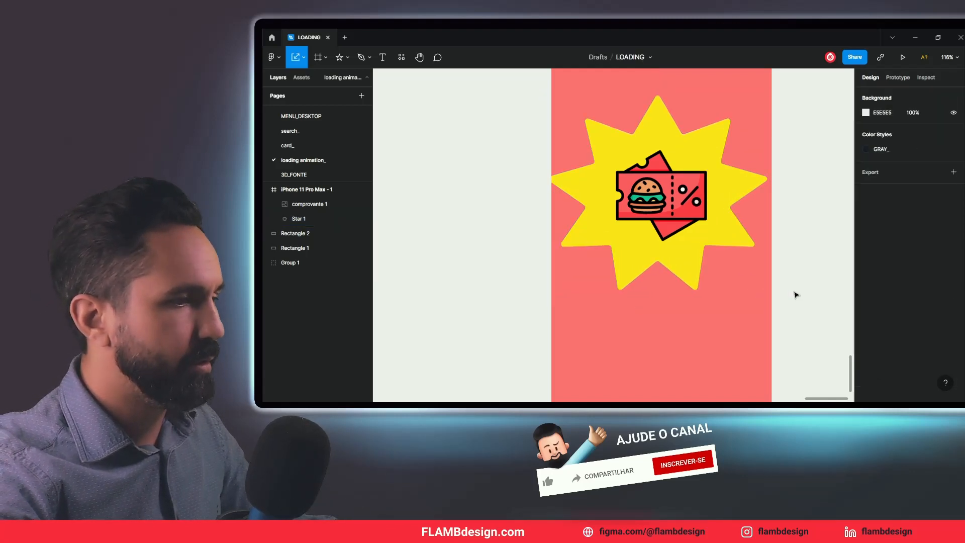
- Move the star and coupon together slightly to the right to centre them horizontally in the phone frame
scroll(795, 295, "up", 5)
scroll(796, 295, "down", 2)
scroll(795, 295, "down", 2)
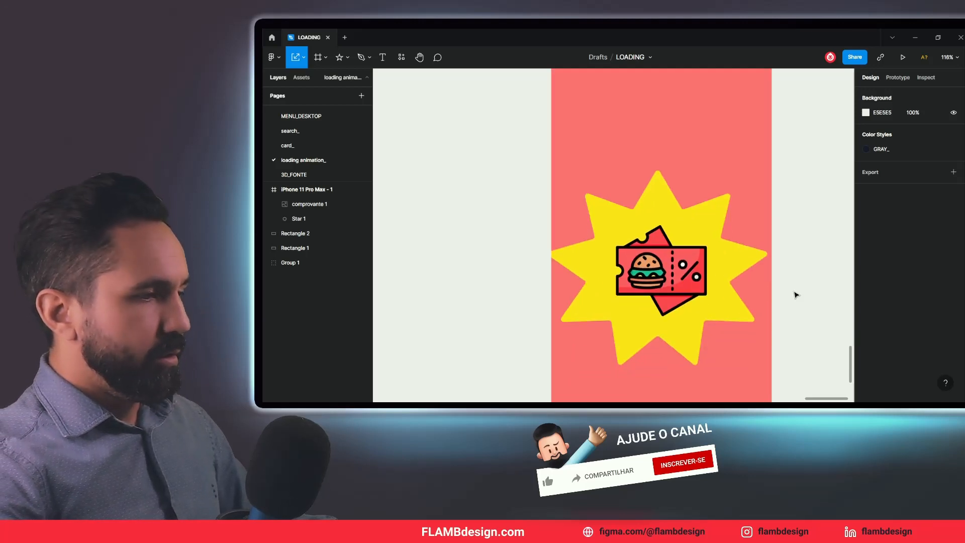
left_click(696, 274)
left_click(728, 264, "shift")
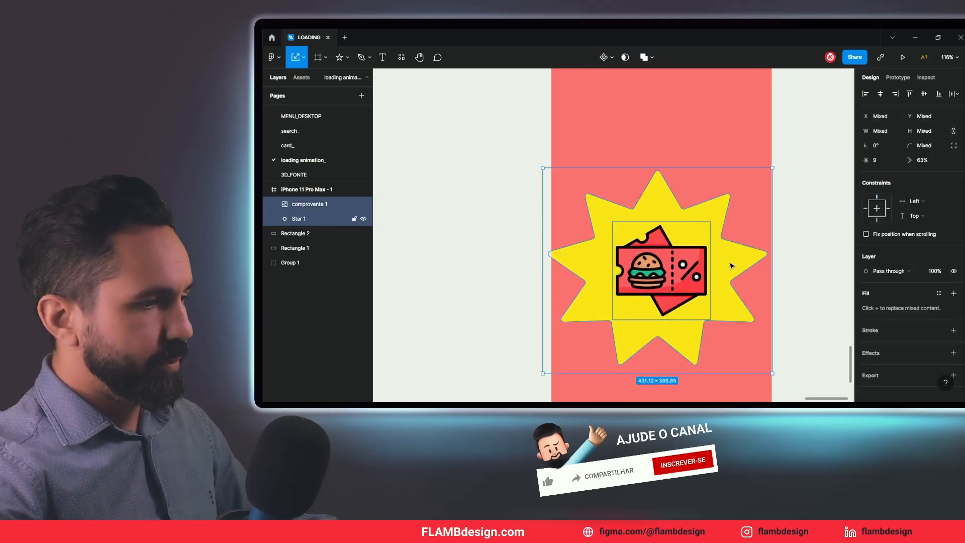
left_click_drag(728, 265, 735, 266)
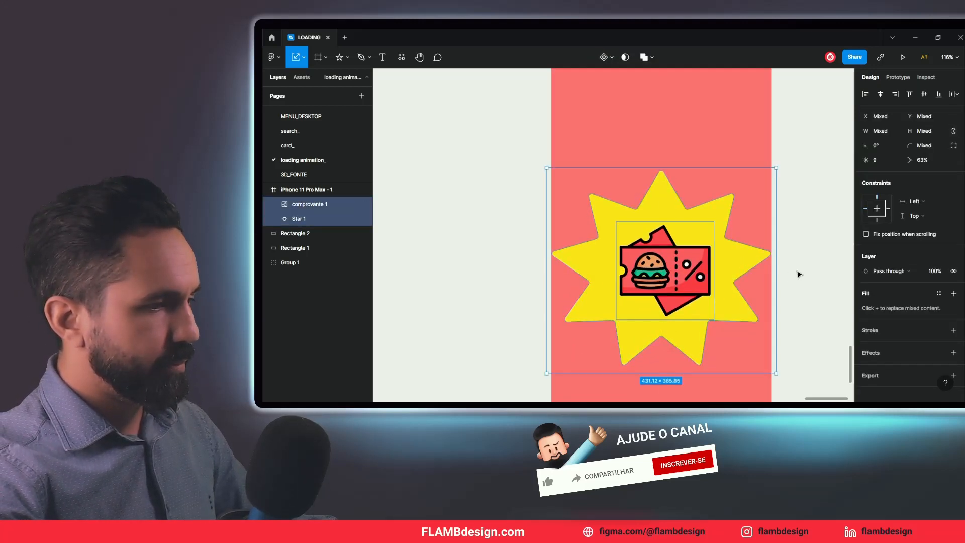
left_click(813, 277)
- Scale the star and coupon down together so the star's tips sit inside the phone frame's sides
left_click(558, 256)
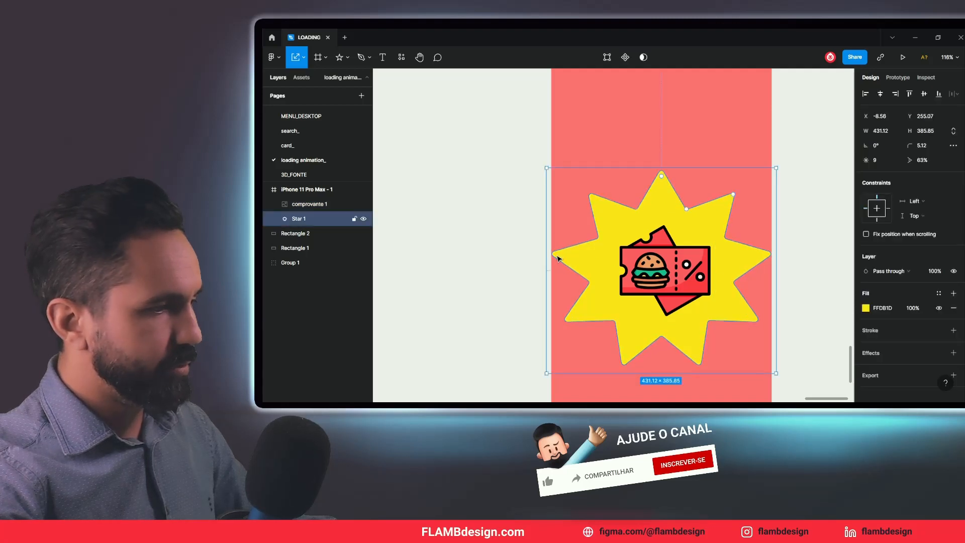
left_click(701, 301, "shift")
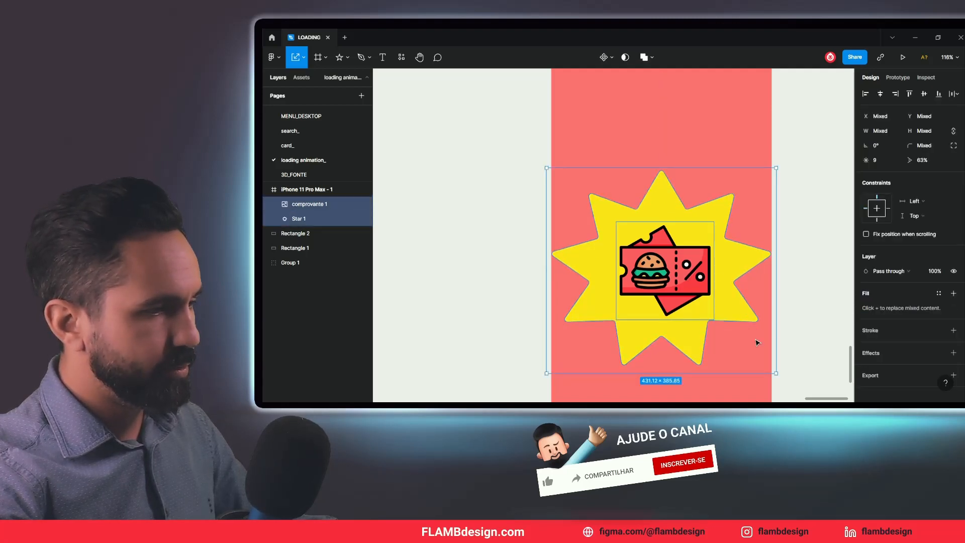
left_click_drag(776, 372, 765, 359)
left_click(797, 330)
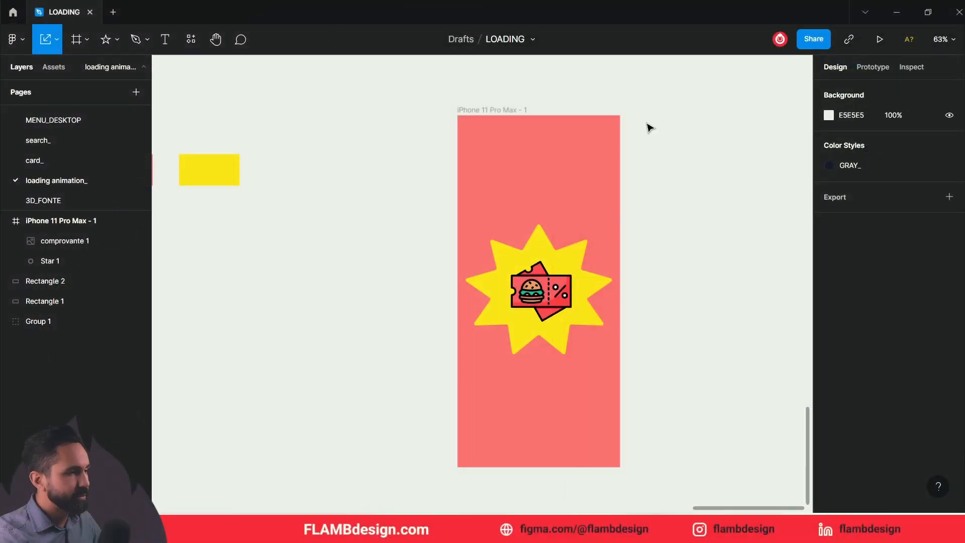
- Delete the yellow and pink swatch rectangles beside the phone frame
left_click_drag(379, 227, 443, 226)
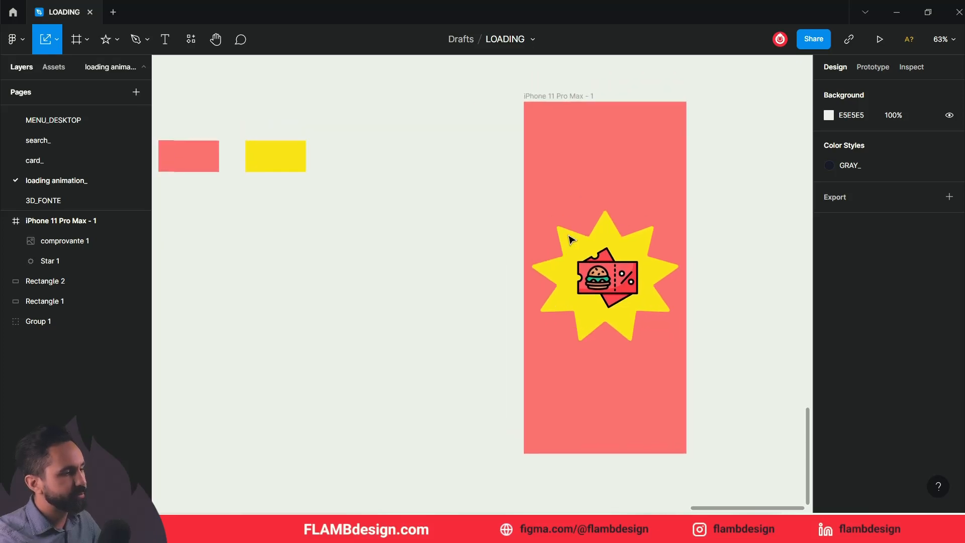
left_click(623, 276)
left_click(405, 221)
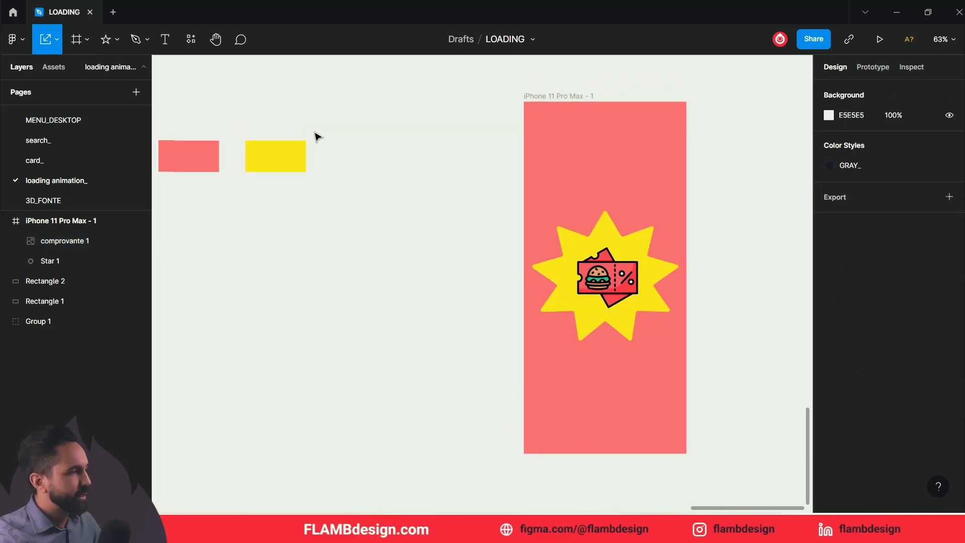
left_click_drag(278, 155, 224, 115)
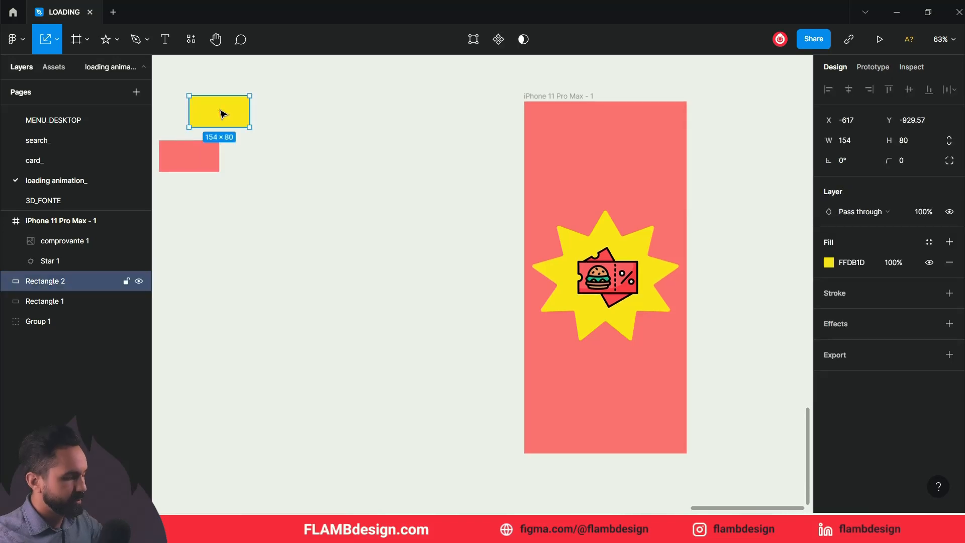
key("Delete")
left_click(190, 154)
key("Delete")
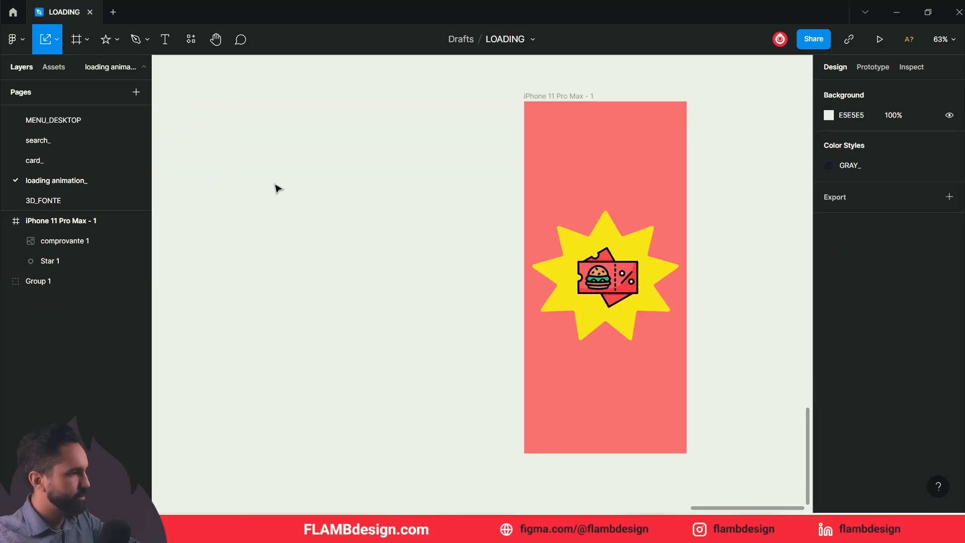
- Duplicate the phone frame with its star and coupon, placing the copy left of the original at X -439, Y -915
left_click(528, 96)
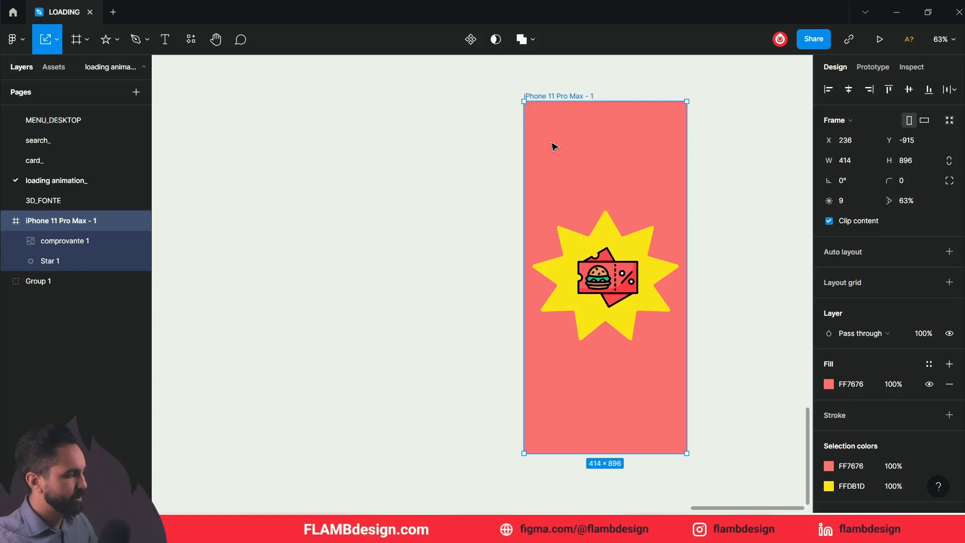
left_click_drag(557, 146, 290, 141)
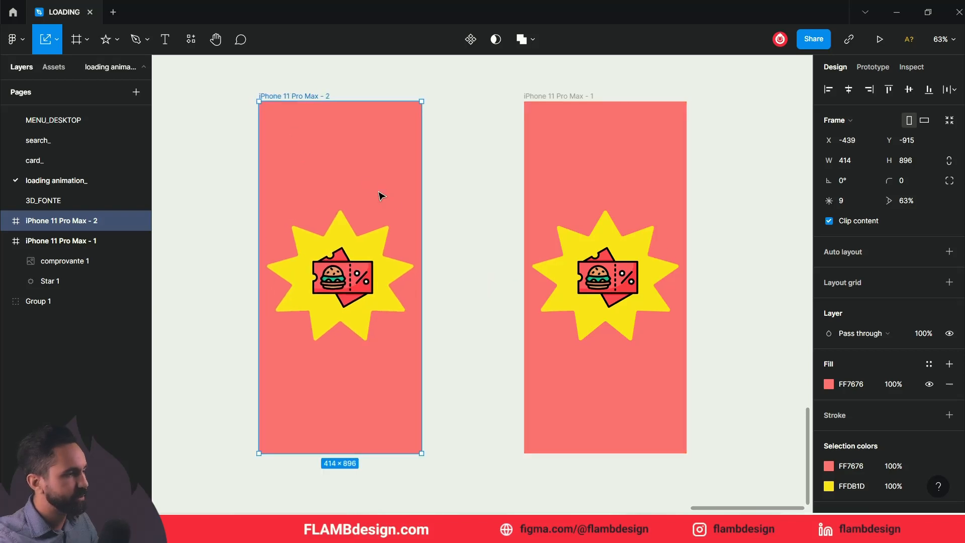
- Scale the coupon in the left phone frame down around its centre to about 11 × 11
left_click(472, 229)
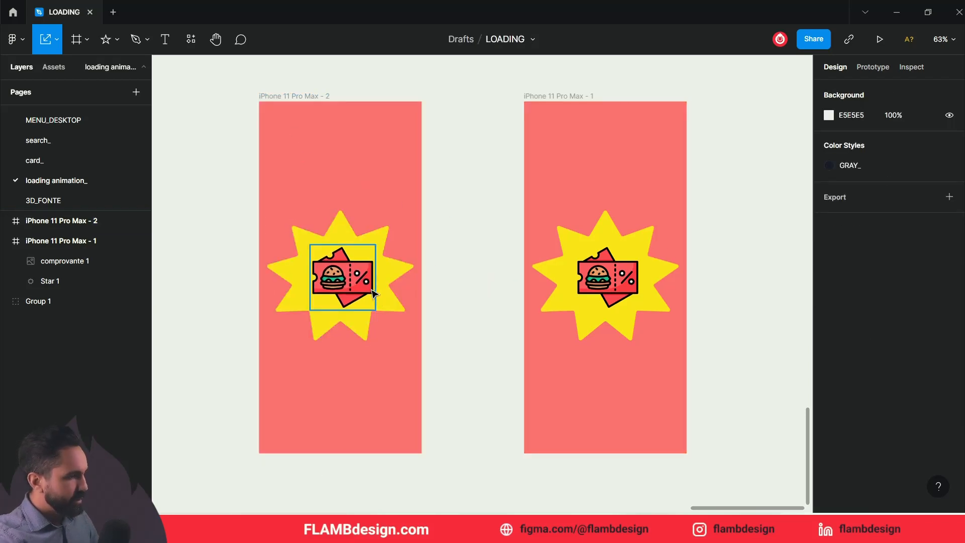
left_click_drag(446, 280, 537, 282)
left_click(456, 285)
scroll(456, 286, "up", 5)
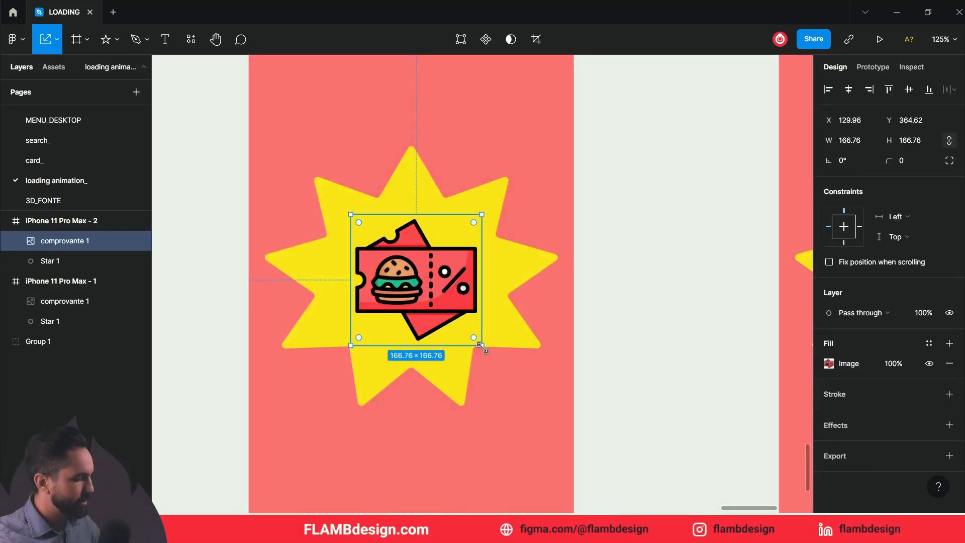
left_click_drag(481, 347, 416, 285)
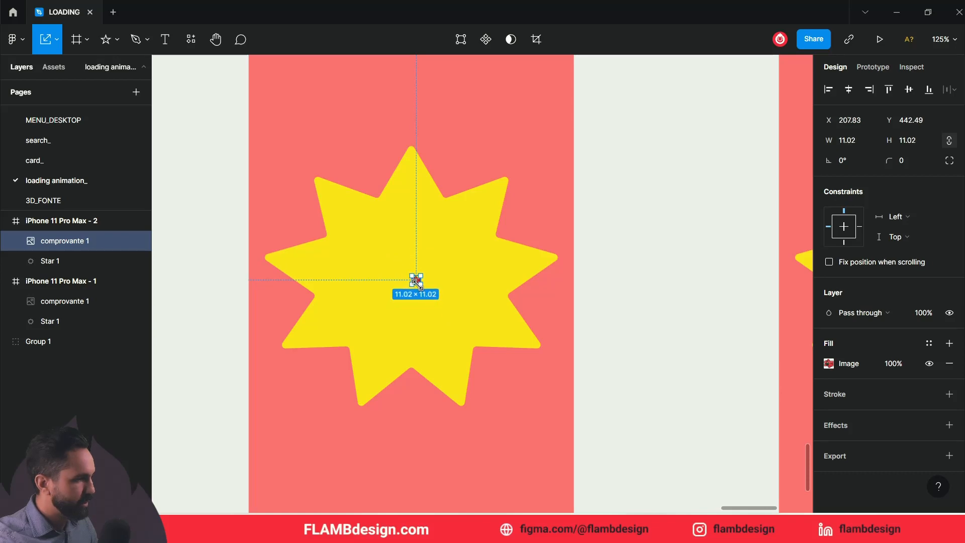
- Set the shrunken coupon's layer opacity to 0%
left_click(923, 317)
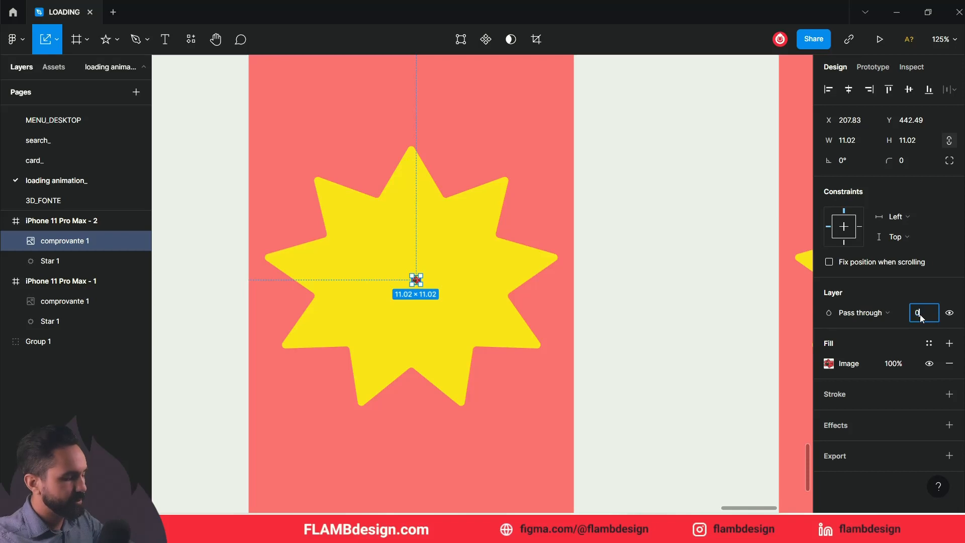
type("0")
key("Return")
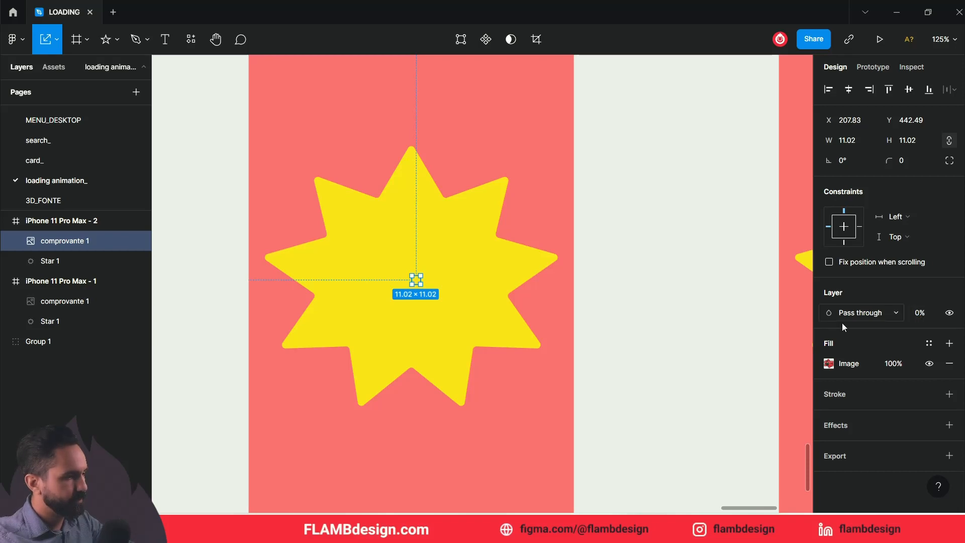
- Scale the left frame's yellow star down around its centre to a tiny star surrounding the hidden coupon
left_click(628, 337)
left_click(495, 286)
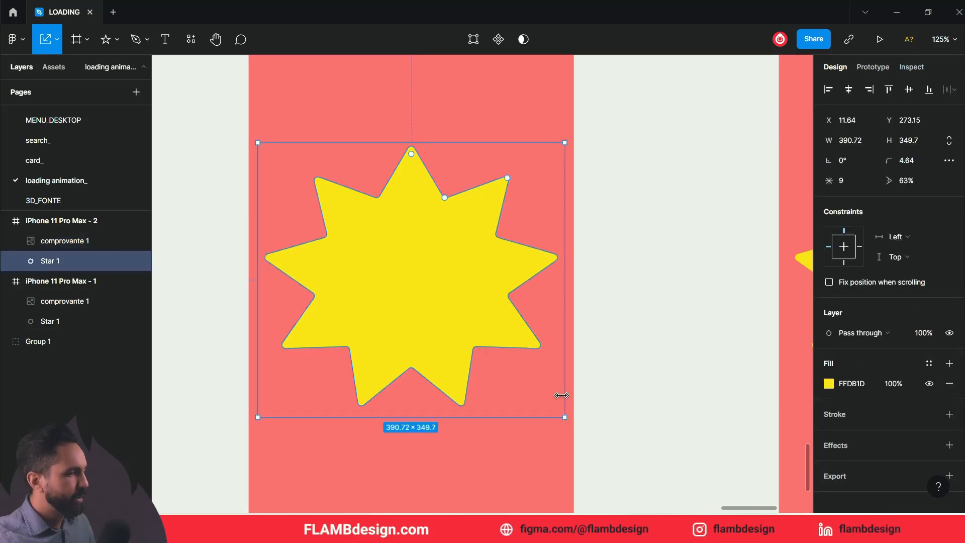
left_click_drag(563, 419, 437, 297)
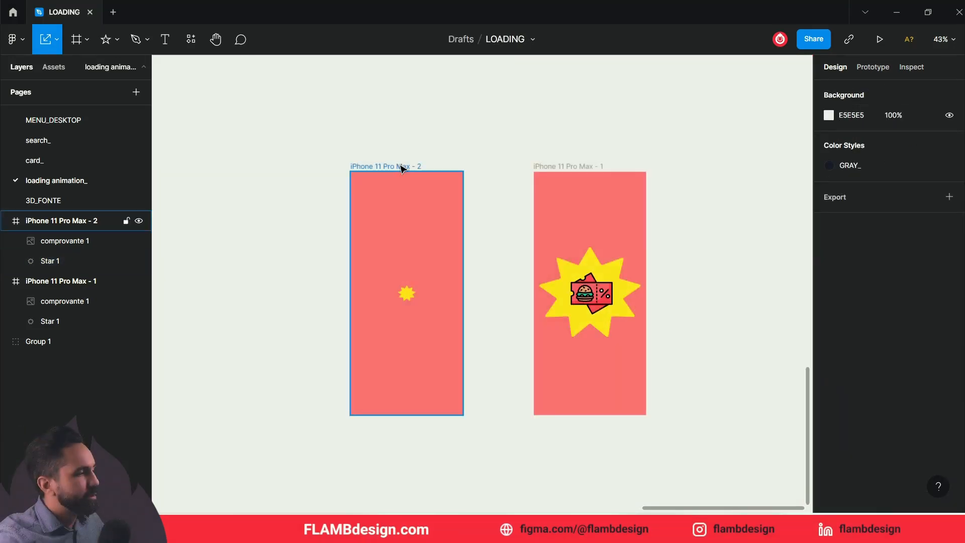
- Add a prototype connection from the small-star frame to the full-size coupon frame, triggered after an 800 ms delay
left_click(401, 166)
left_click(870, 68)
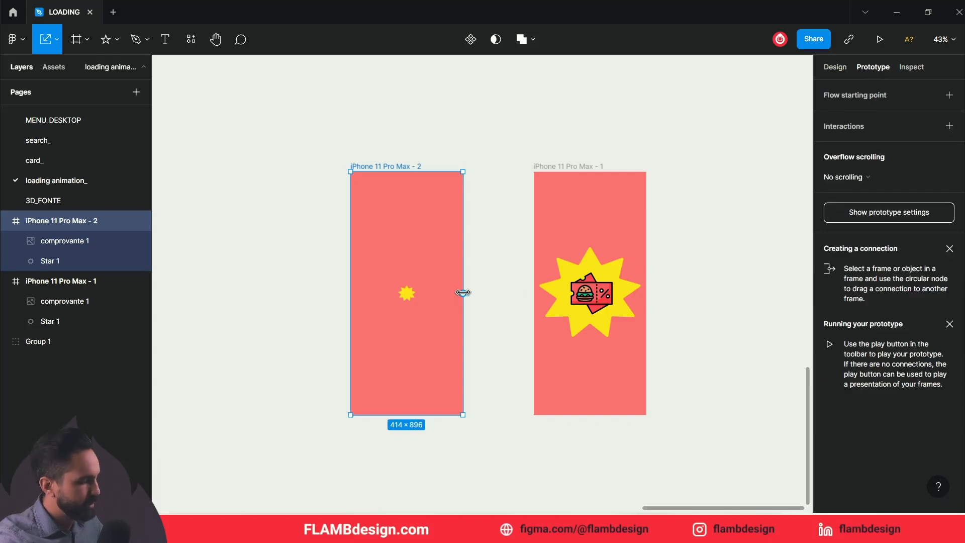
left_click_drag(463, 293, 552, 294)
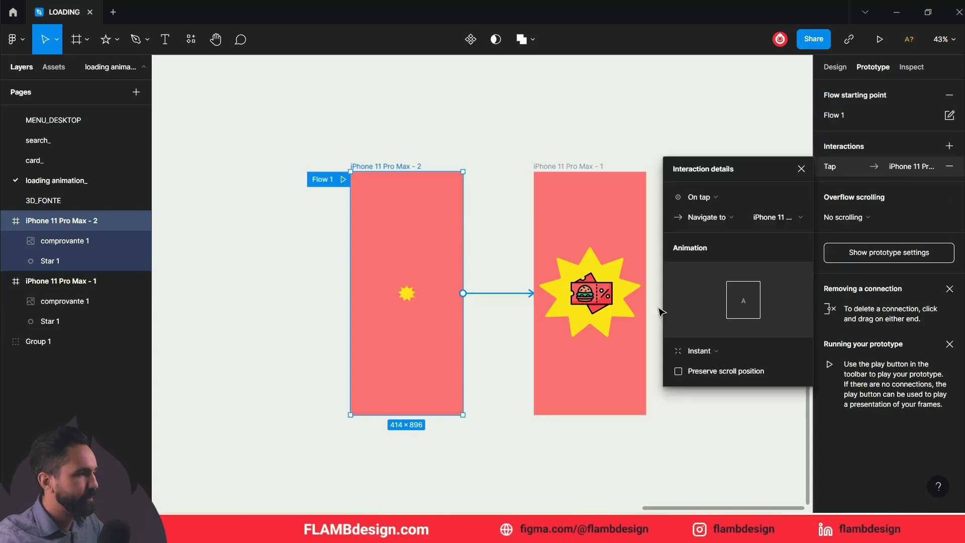
left_click(716, 197)
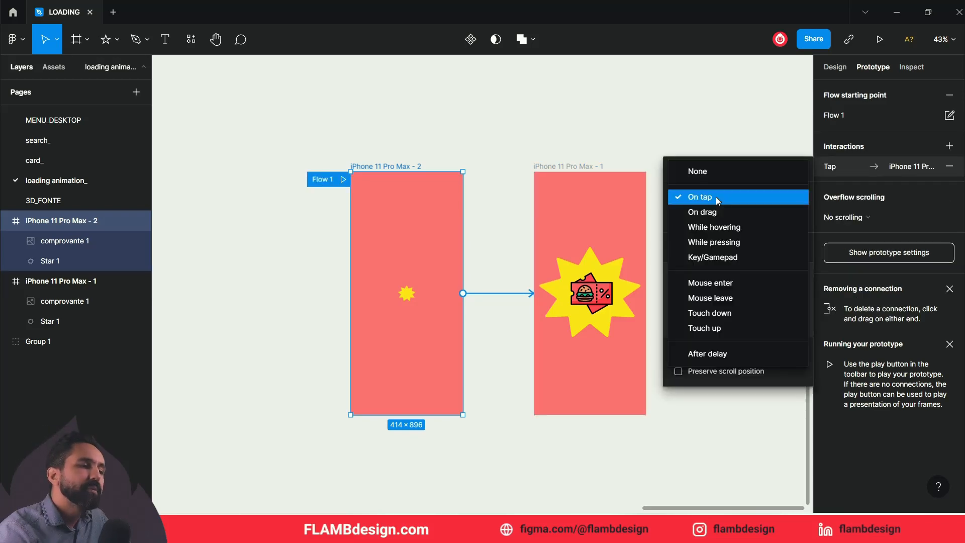
left_click(738, 354)
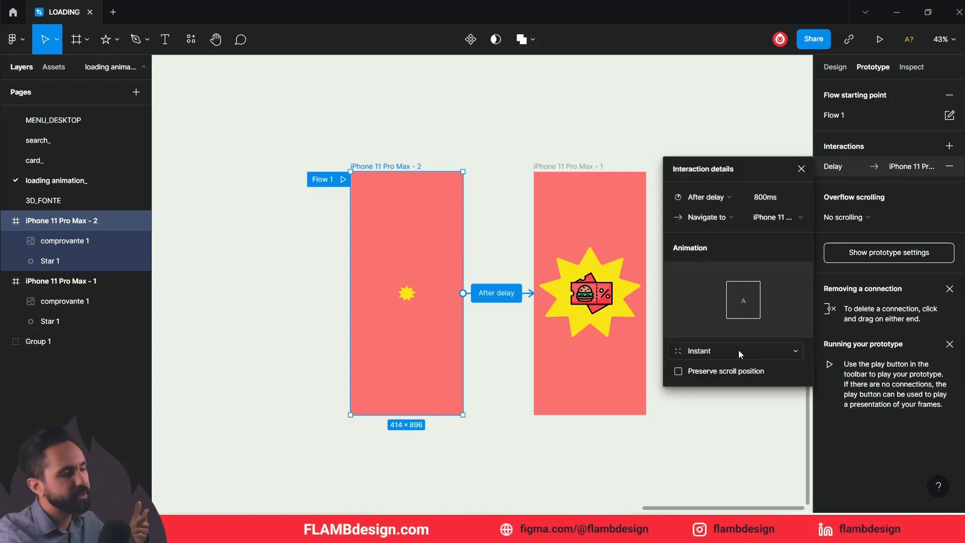
- Set the connection's animation to Smart animate with a duration of 800 ms and play Flow 1
left_click(776, 199)
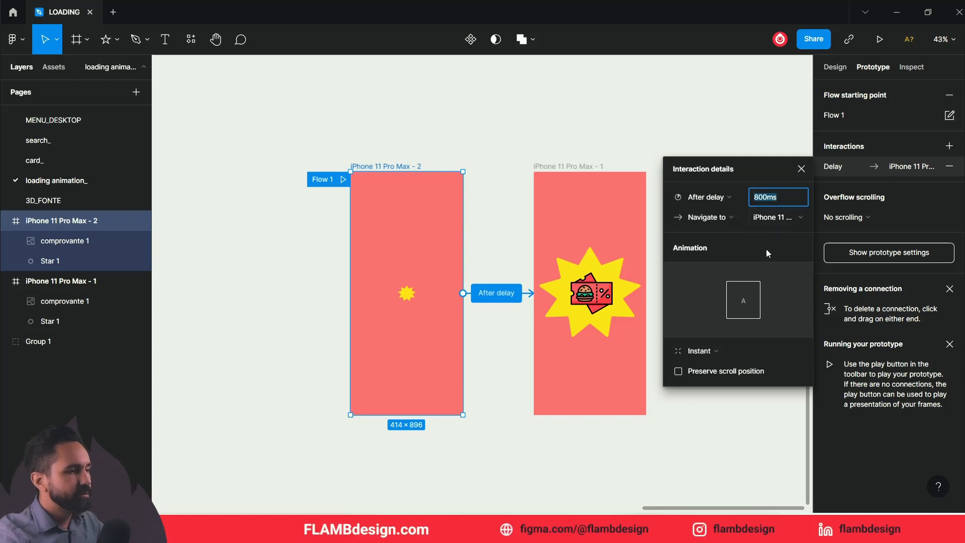
left_click(707, 353)
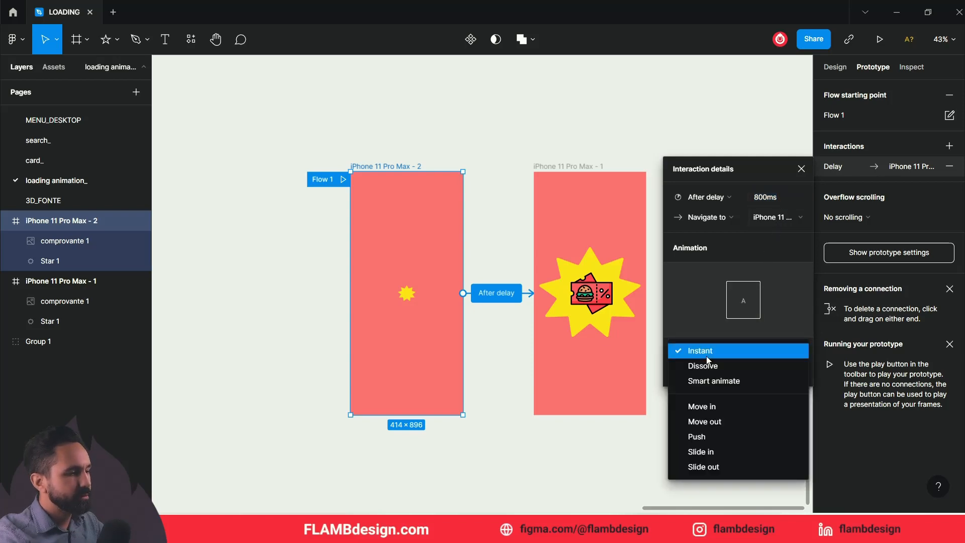
left_click(713, 382)
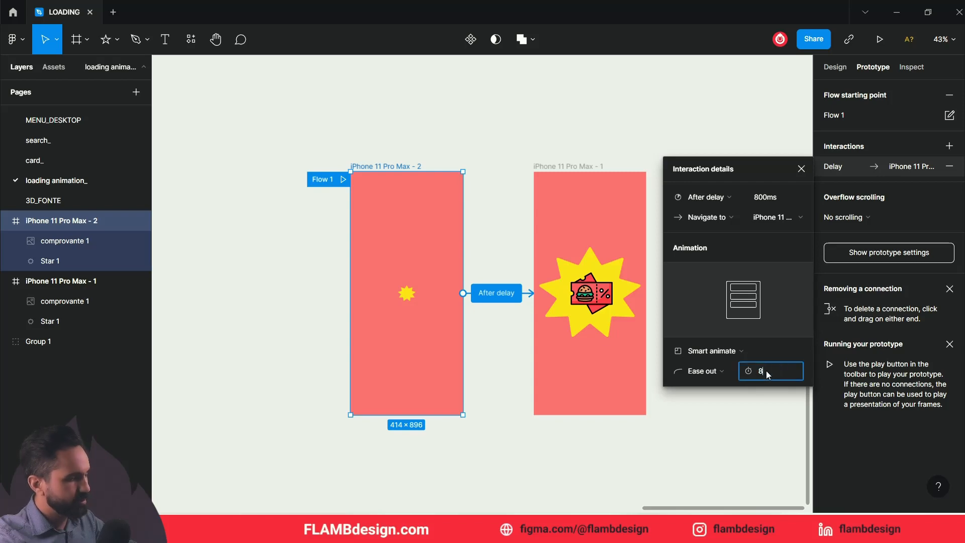
key("Return")
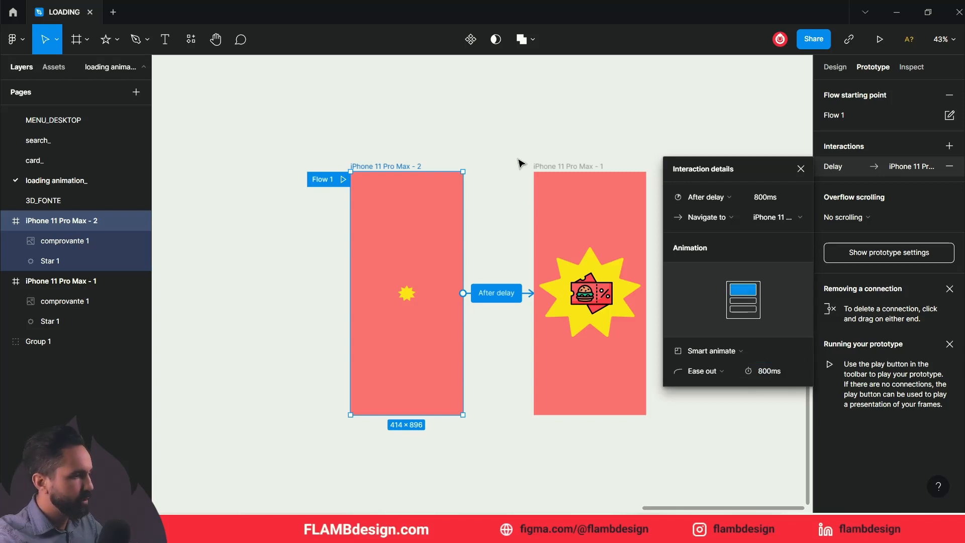
left_click(346, 183)
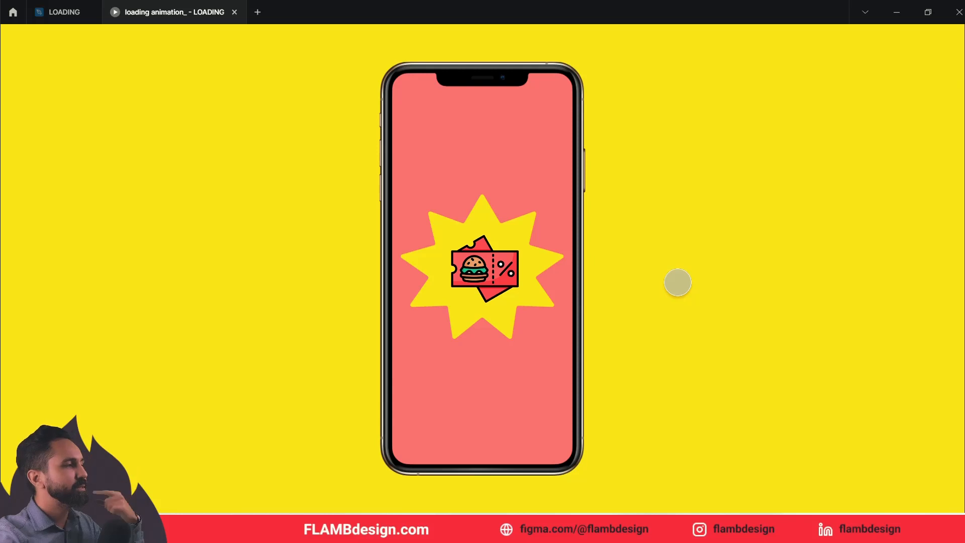
- Change the After delay connection's easing to Gentle and preview the prototype
left_click(59, 15)
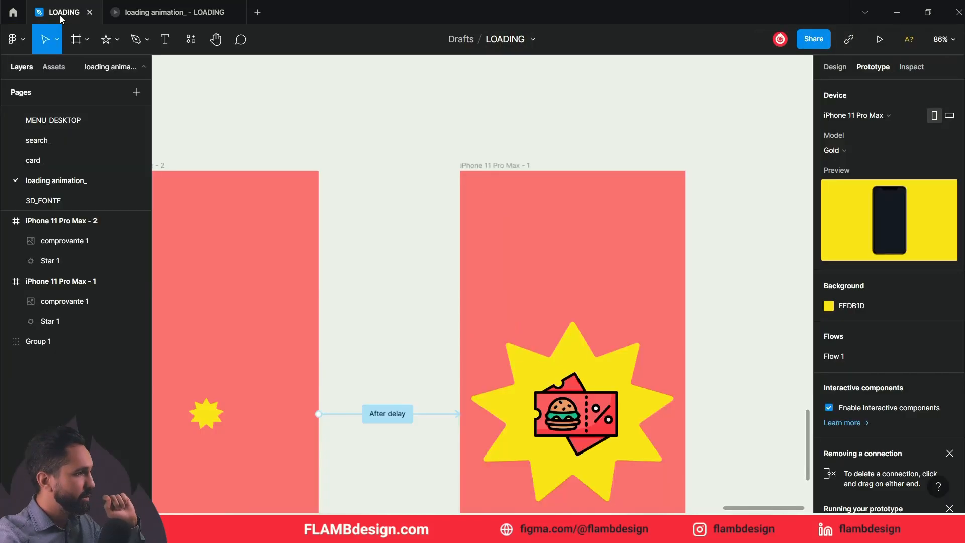
scroll(506, 241, "down", 5)
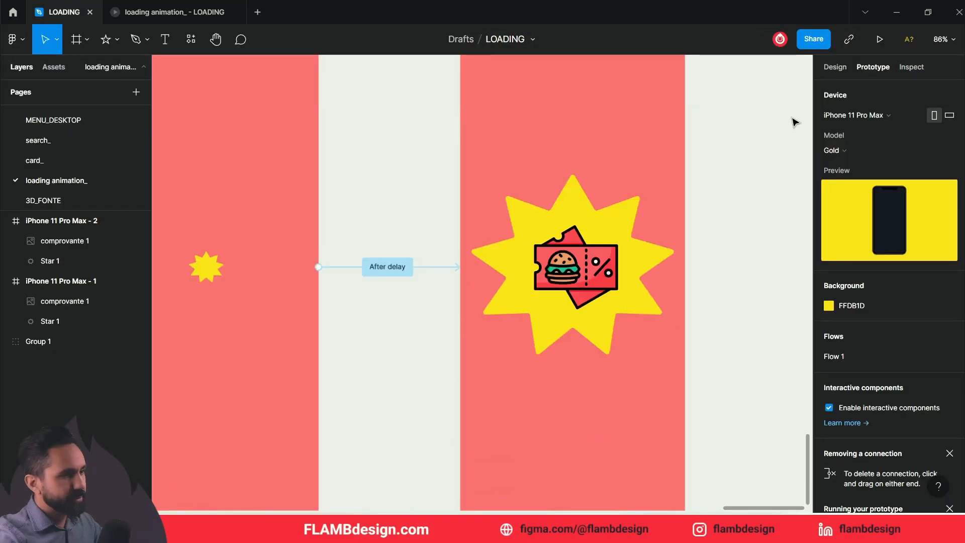
left_click(442, 267)
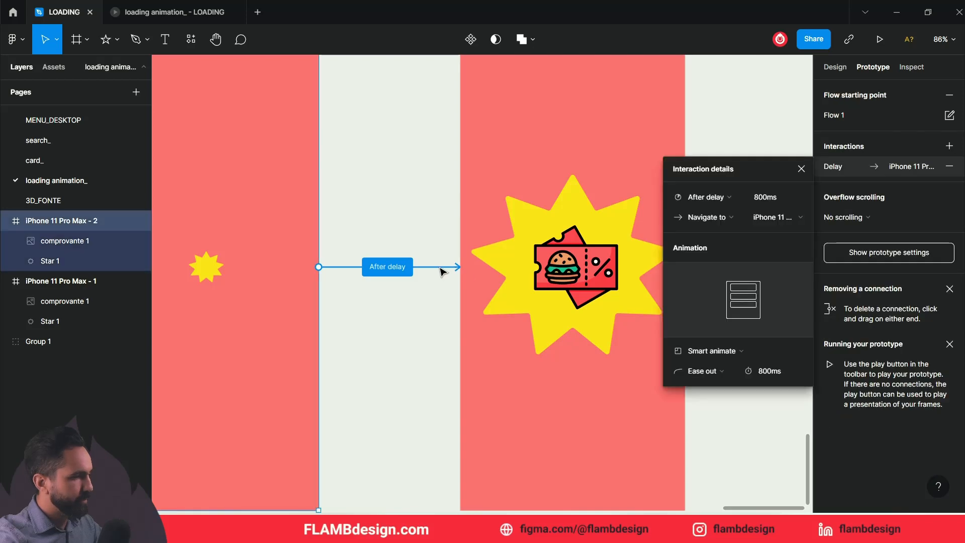
left_click(704, 374)
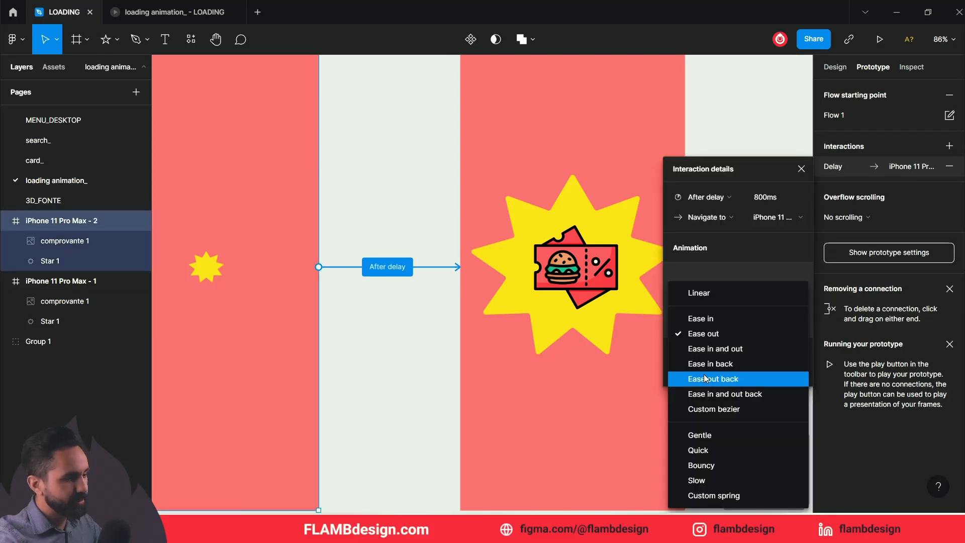
left_click(709, 440)
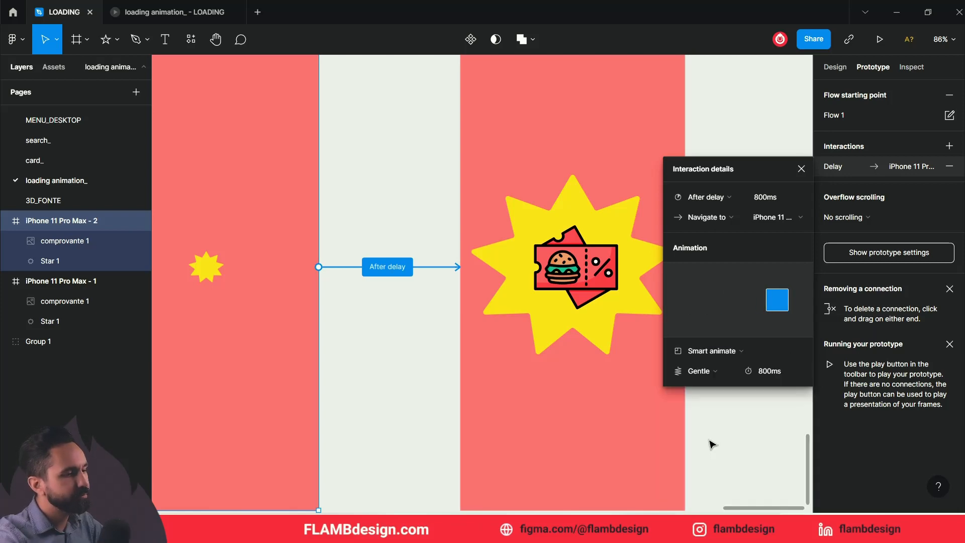
left_click(189, 15)
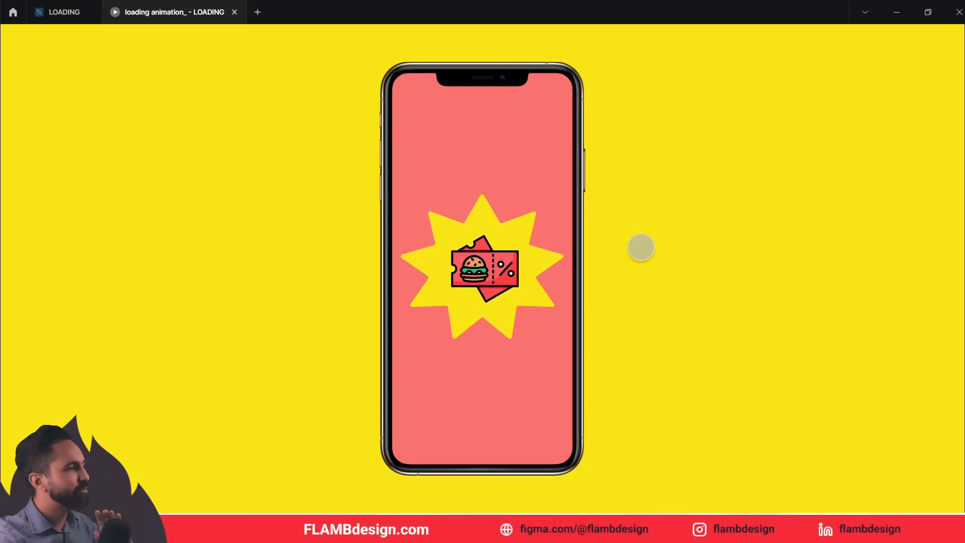
- Change the connection's easing to Bouncy and preview the prototype again
left_click(67, 12)
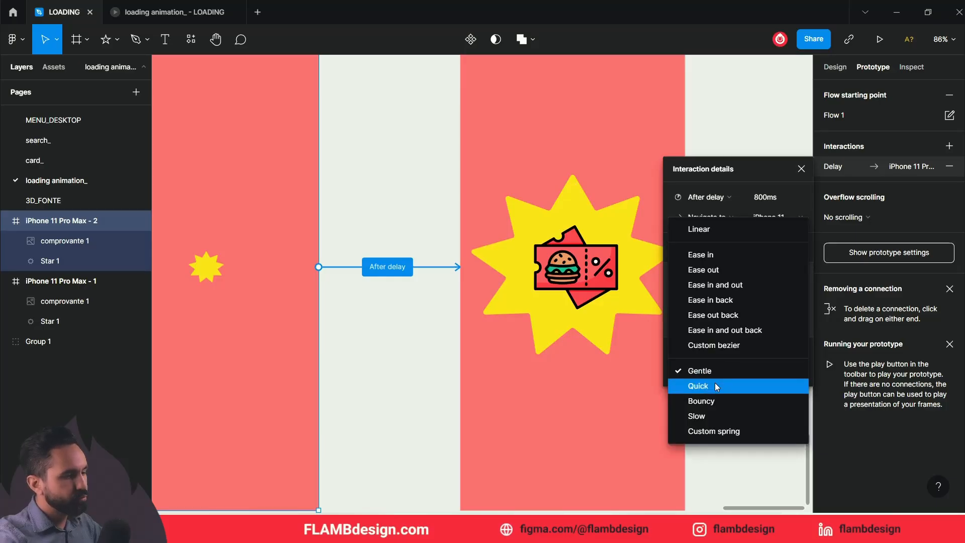
left_click(713, 400)
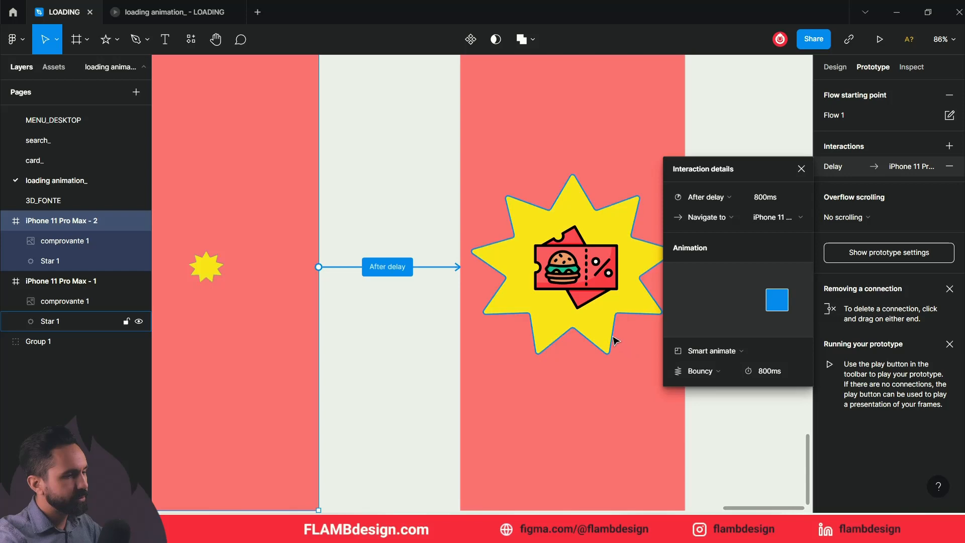
left_click(198, 15)
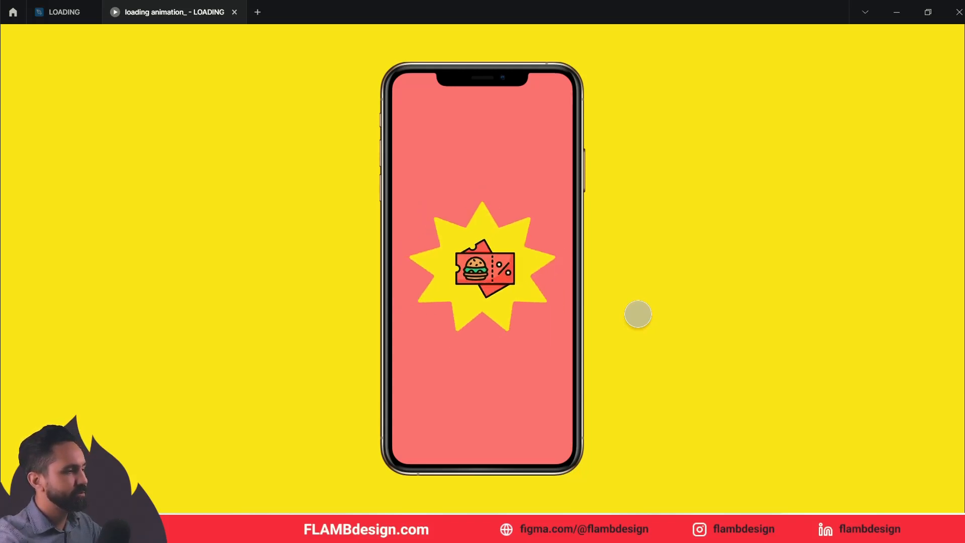
- Rotate the hidden coupon inside the left frame's small star to 175.5° and preview the spinning entrance
left_click(64, 13)
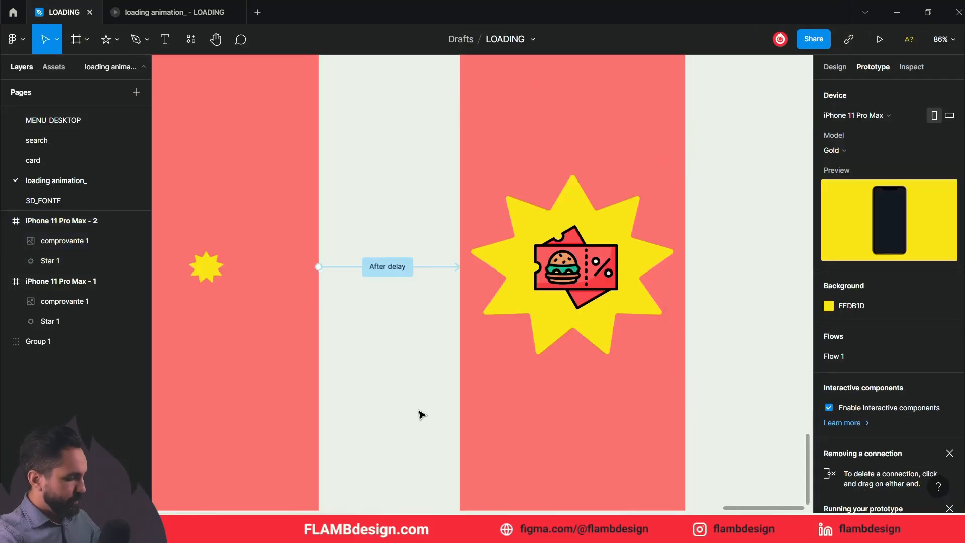
left_click_drag(366, 357, 483, 347)
left_click(715, 268)
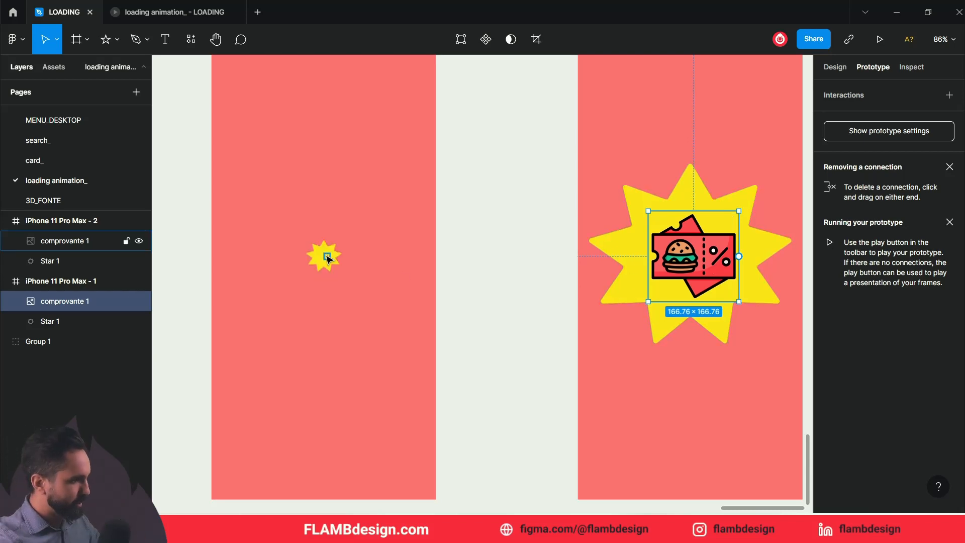
scroll(324, 255, "up", 5)
left_click(345, 272)
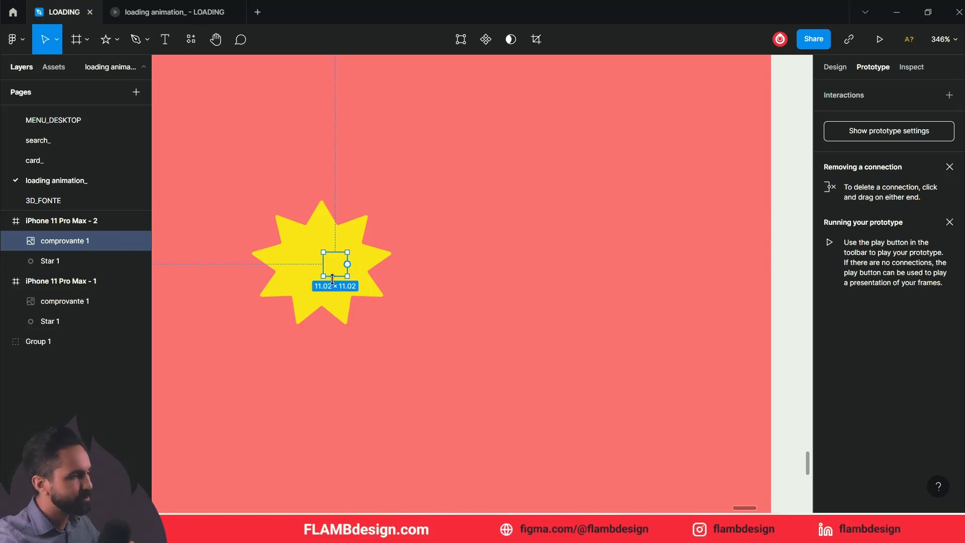
left_click(828, 66)
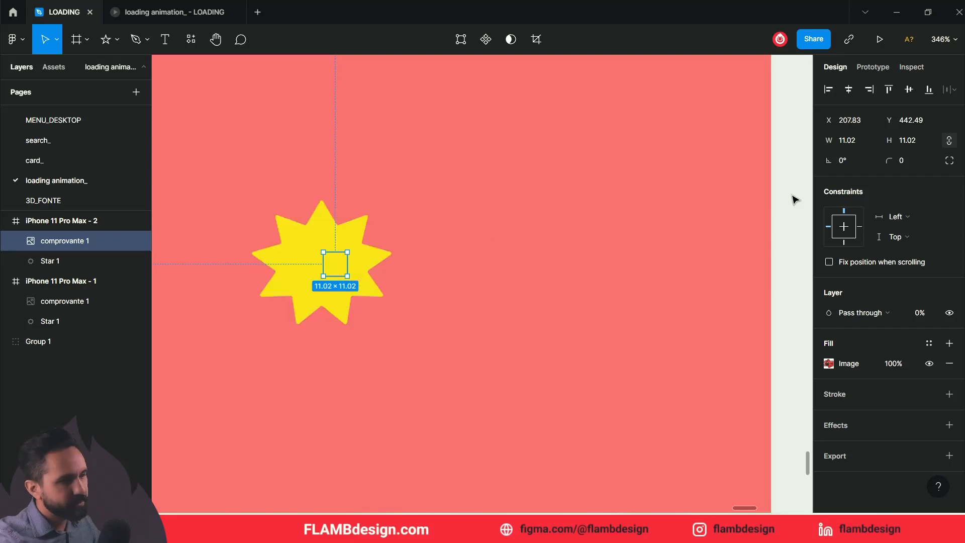
left_click_drag(829, 161, 97, 185)
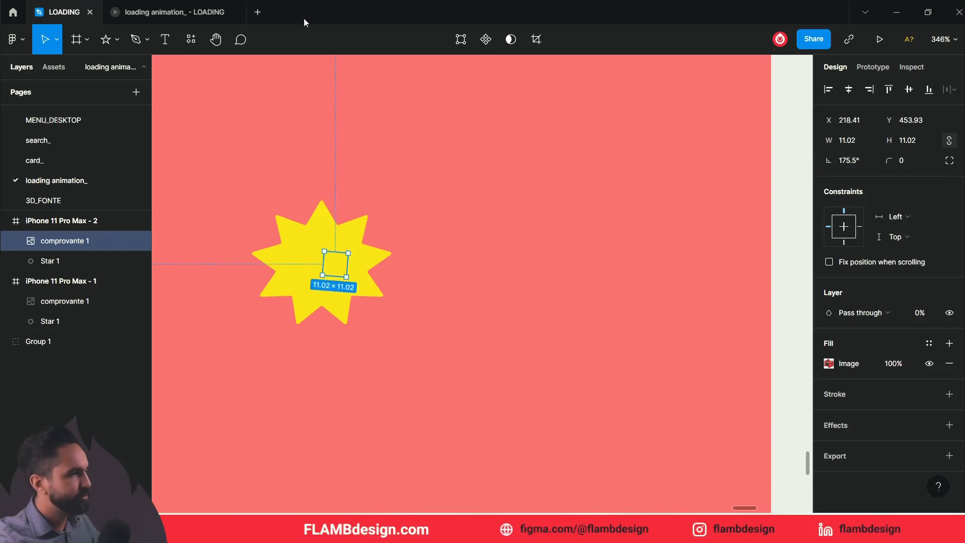
left_click(212, 10)
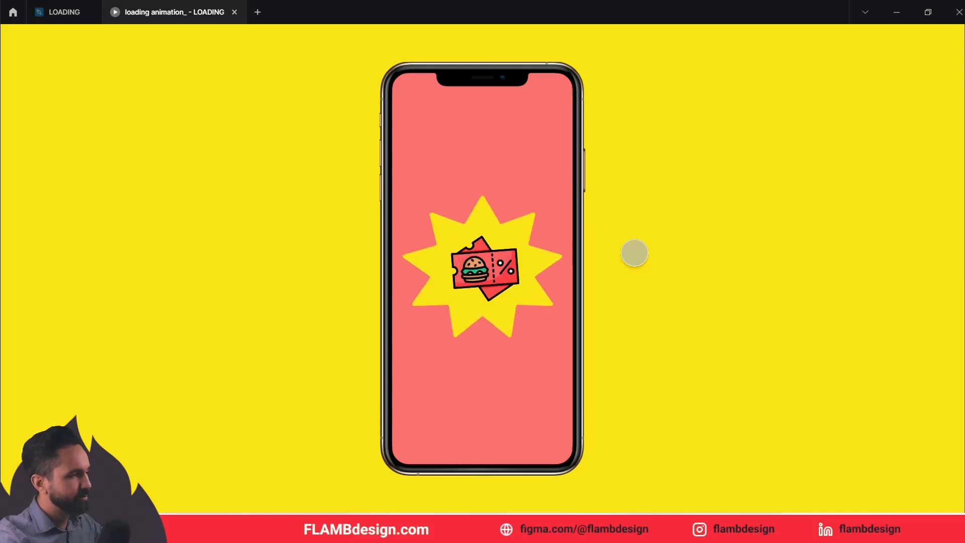
- Set the Bouncy transition's duration to 1500 ms and preview the slower animation
left_click(64, 15)
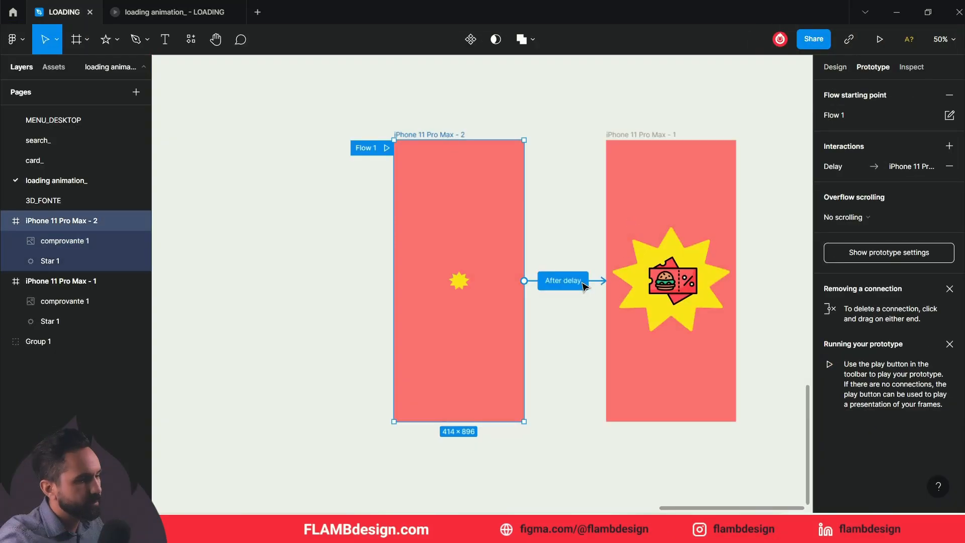
left_click(567, 279)
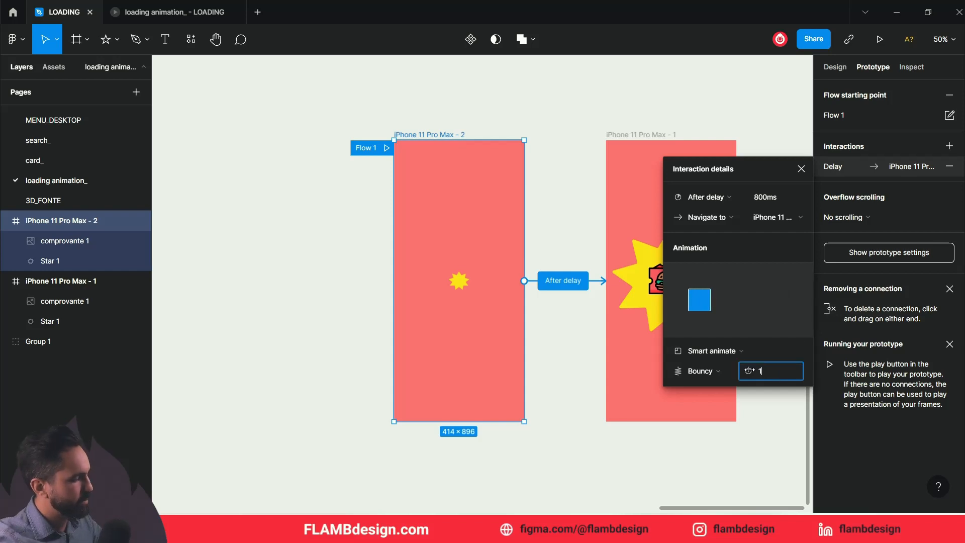
type("0")
key("Return")
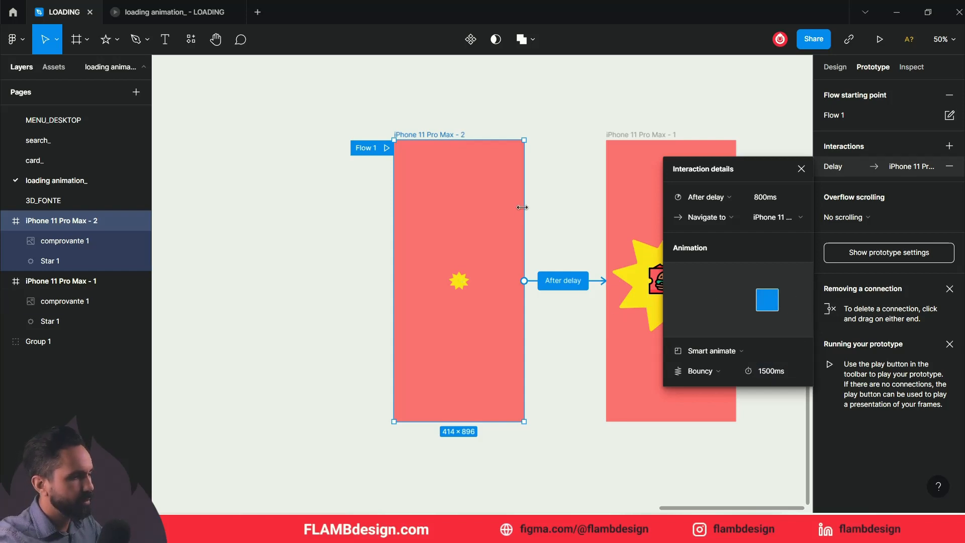
left_click(201, 22)
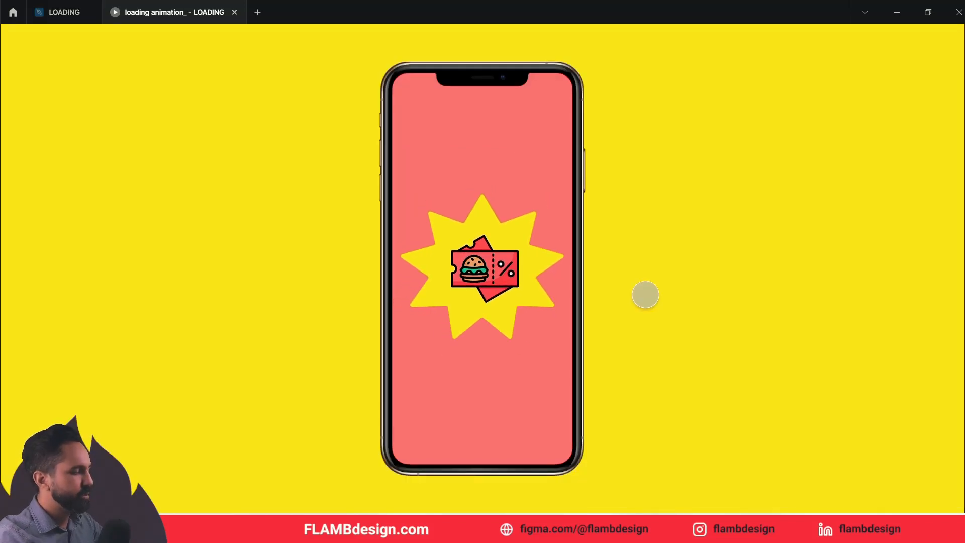
- Rotate the hidden coupon inside the left frame's small star to 158.95° and preview the spinning entrance
left_click(63, 12)
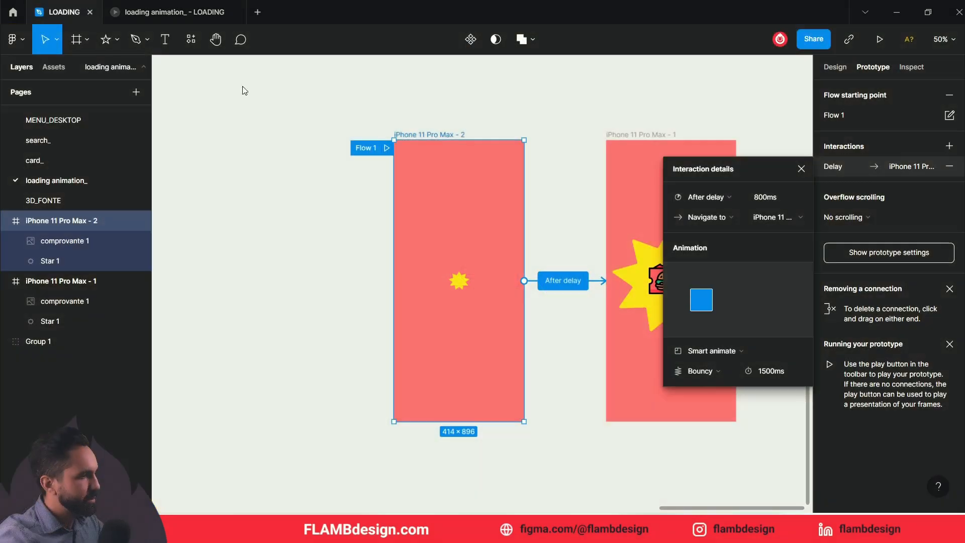
left_click(458, 279)
left_click(836, 67)
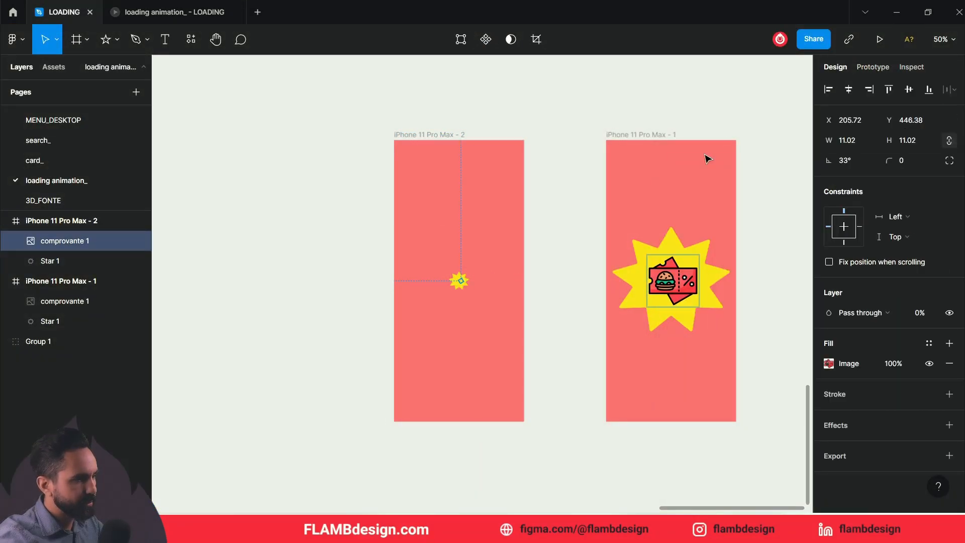
left_click(573, 247)
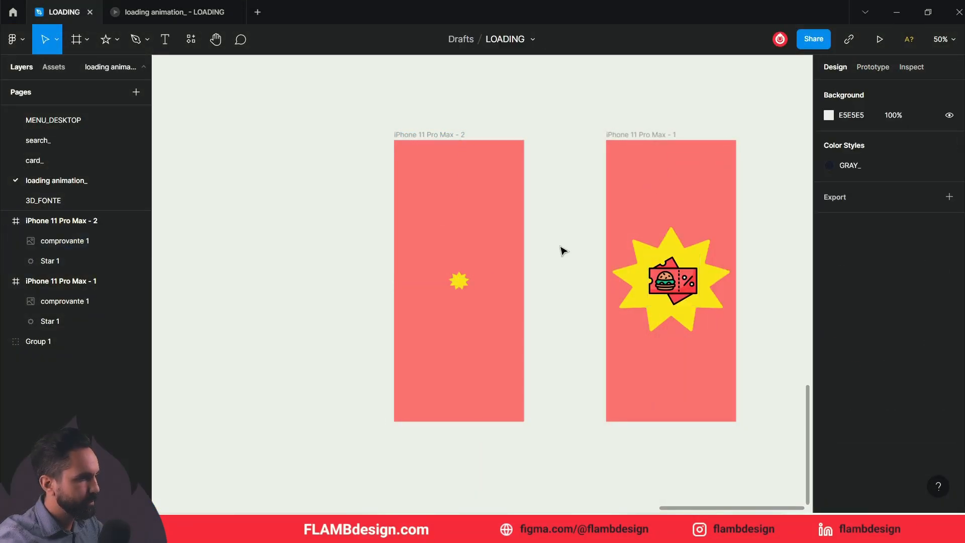
left_click(463, 284)
triple_click(484, 268)
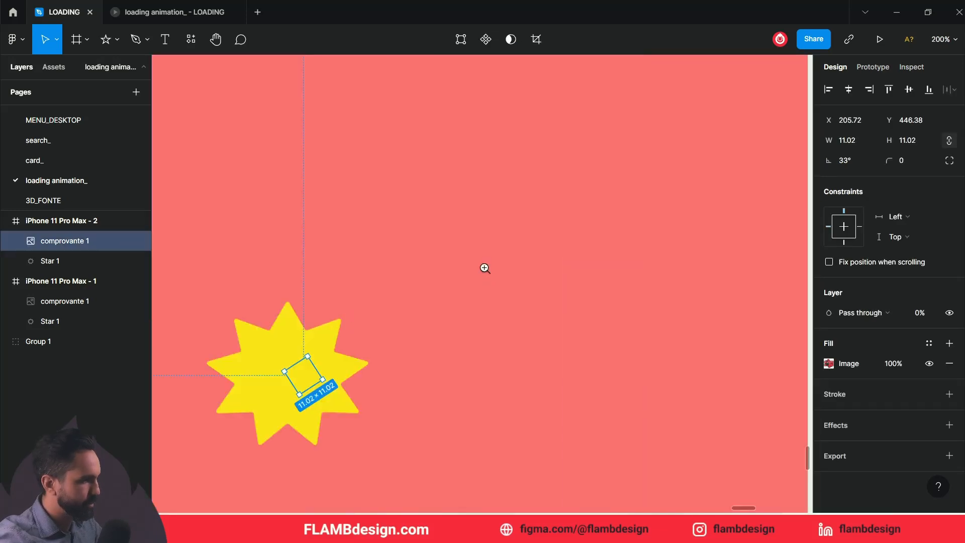
left_click_drag(328, 375, 281, 331)
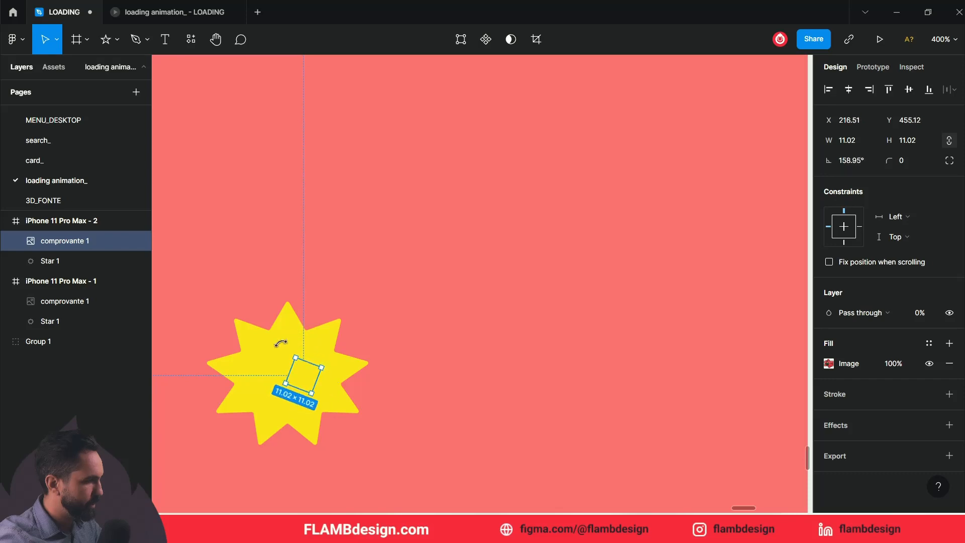
left_click(207, 16)
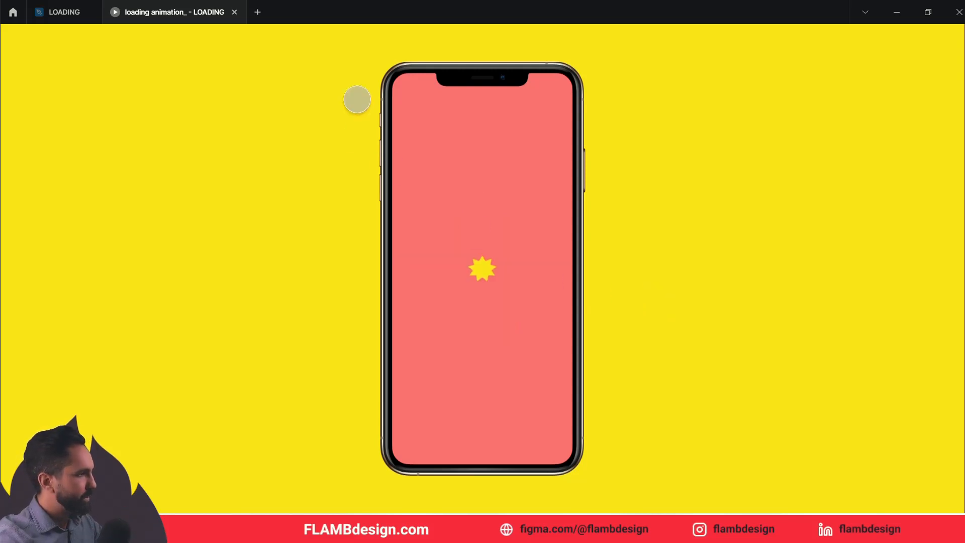
mouse_move(48, 30)
- Duplicate the frame with the large starburst and place the copy beside it as a third frame
left_click(56, 13)
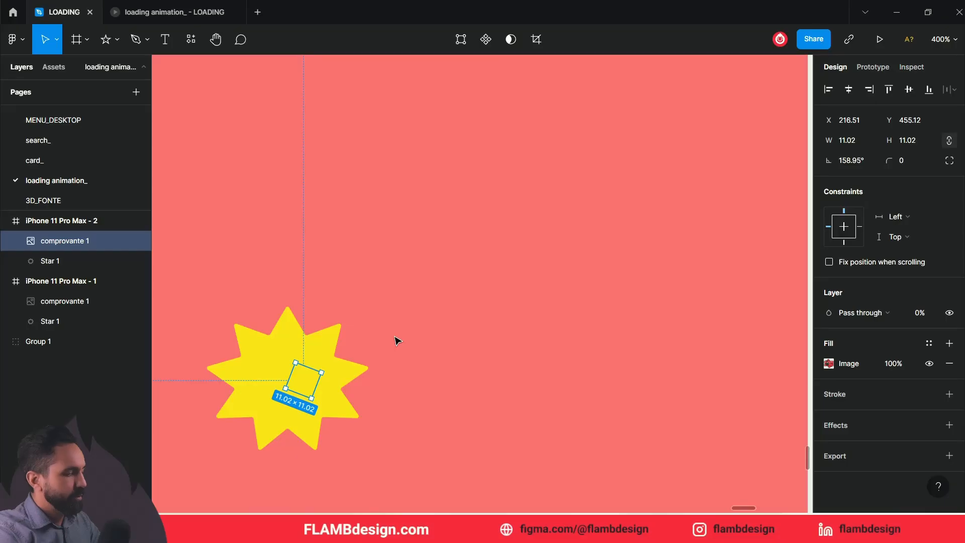
key("shift+1")
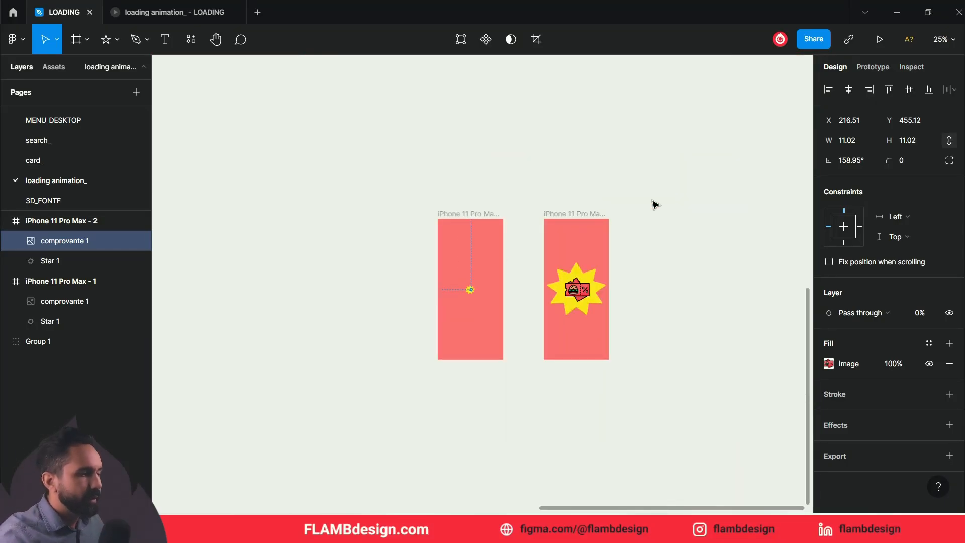
left_click(654, 204)
scroll(589, 271, "up", 5)
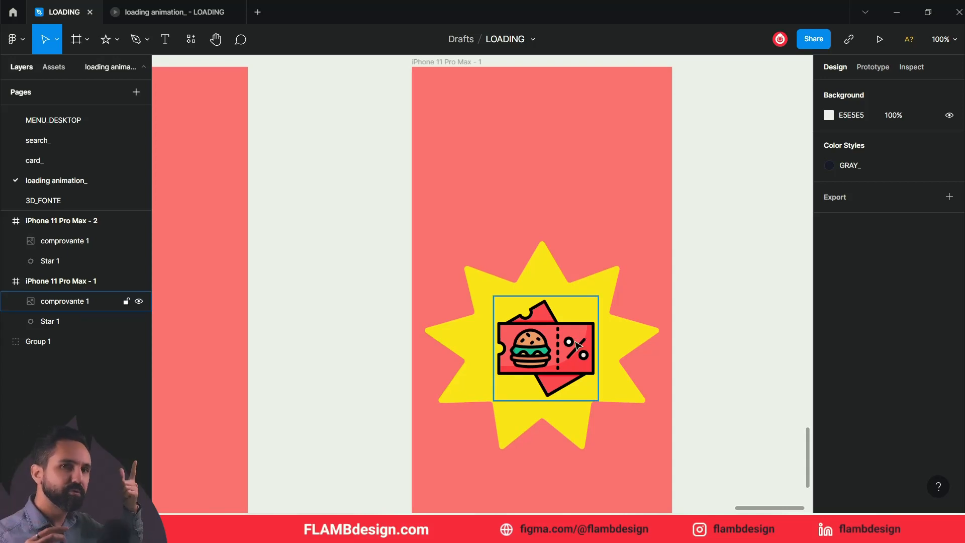
scroll(715, 306, "down", 3)
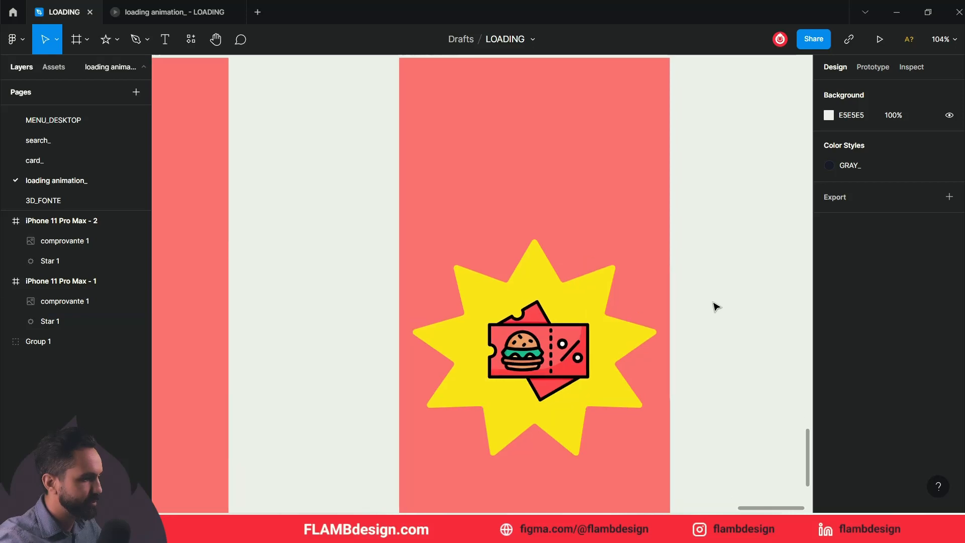
scroll(578, 206, "down", 5)
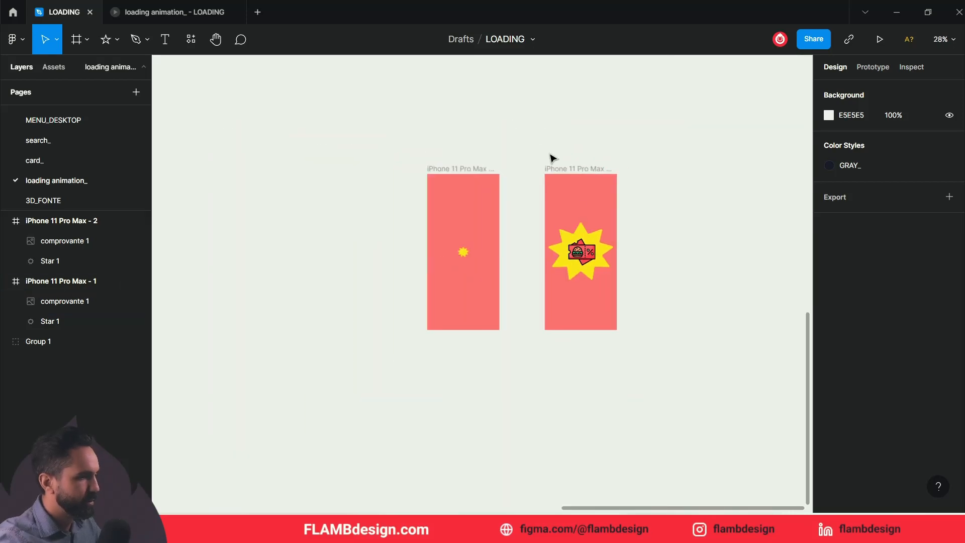
left_click(560, 168)
left_click_drag(560, 168, 652, 180)
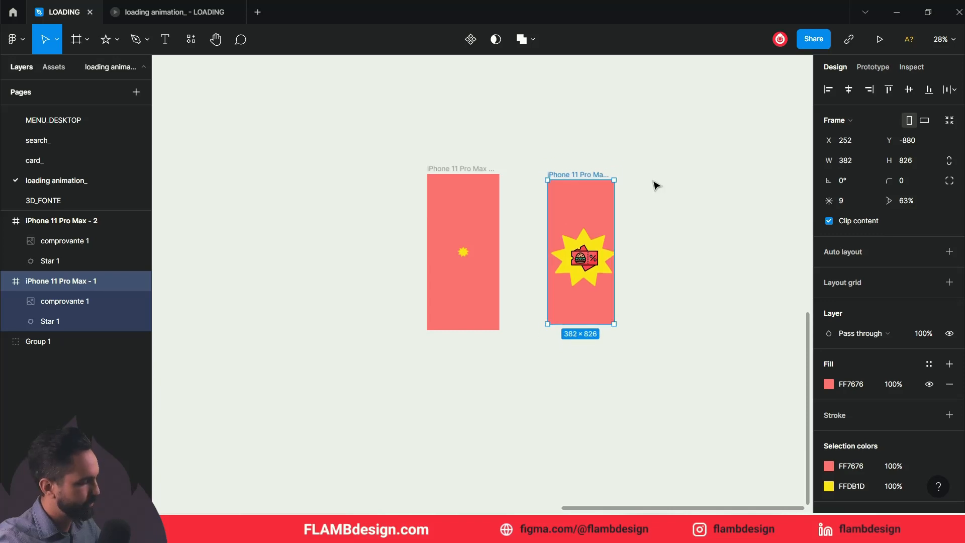
key("ctrl+z")
left_click_drag(589, 200, 709, 206)
left_click(750, 241)
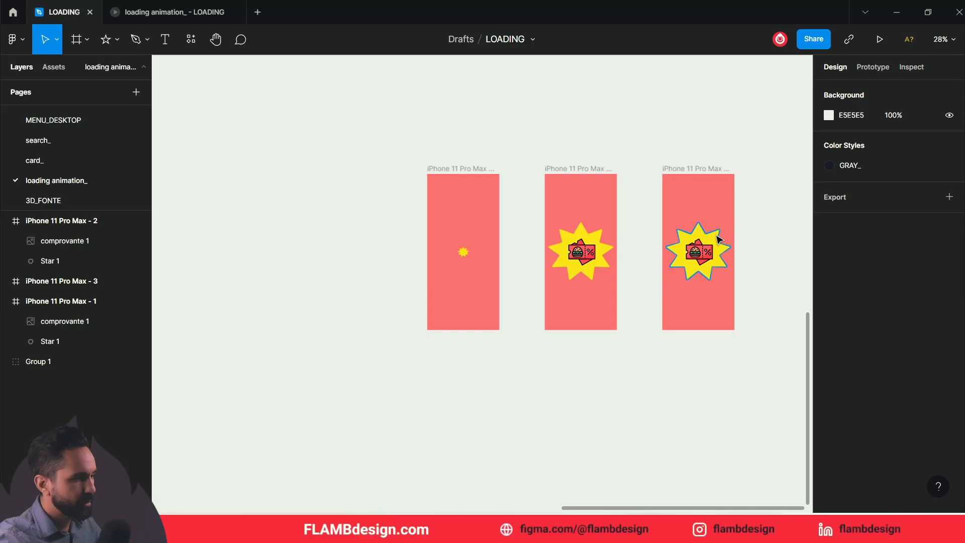
- Enlarge the starburst in the third frame around its centre to about 1931 × 1728 so it covers the whole frame
left_click(727, 256)
left_click_drag(735, 283, 803, 402)
left_click(436, 380)
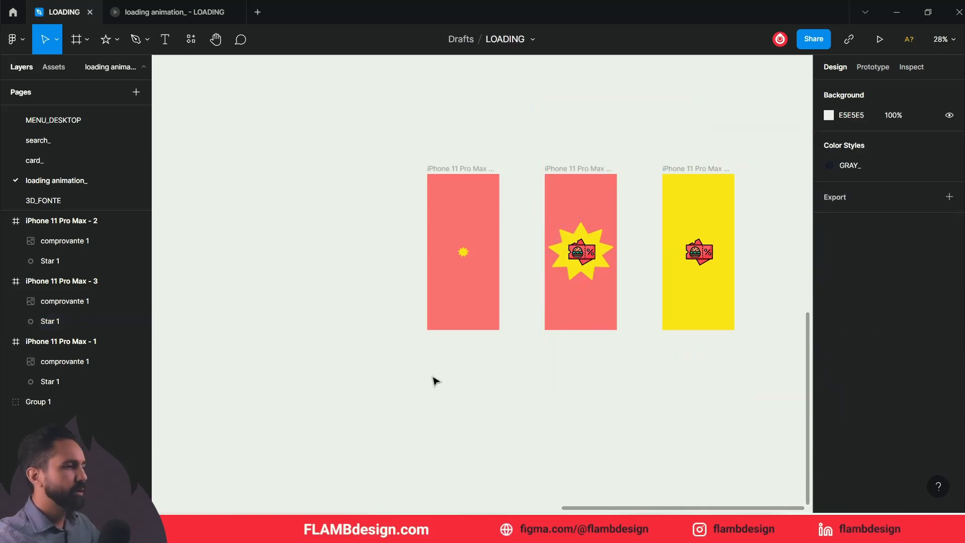
- Connect the large-starburst frame to the yellow frame with an After delay trigger and preview the prototype
left_click(655, 266)
left_click_drag(638, 226, 418, 246)
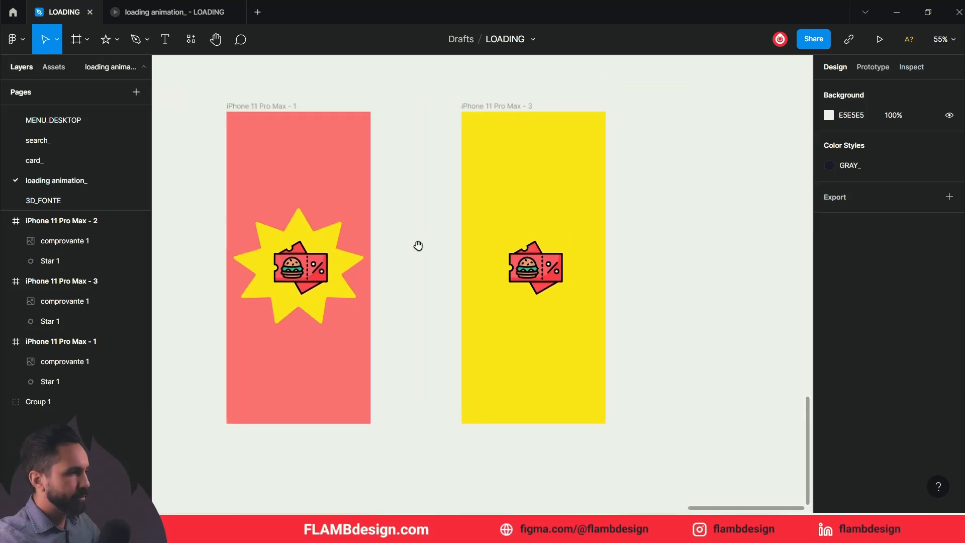
left_click(873, 66)
left_click(243, 109)
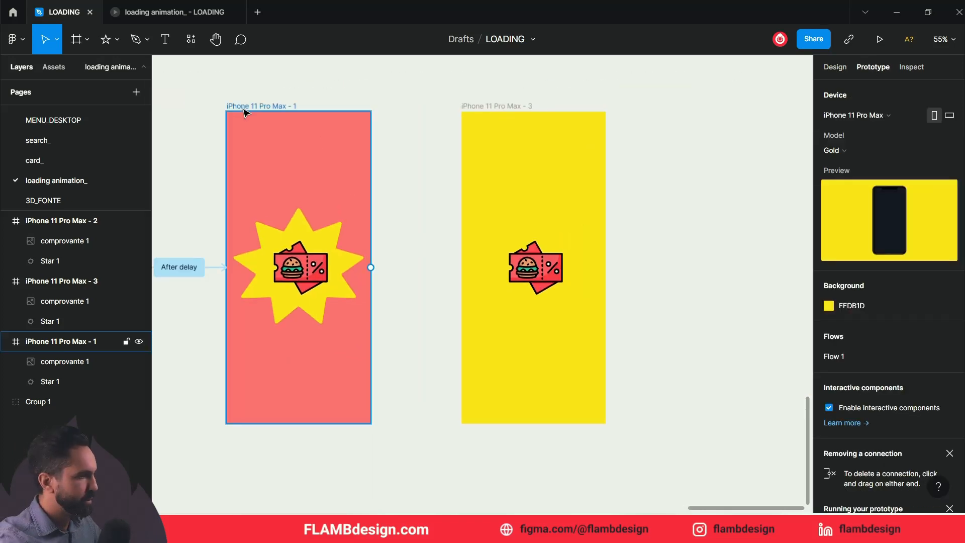
left_click_drag(436, 274, 465, 271)
left_click(723, 176)
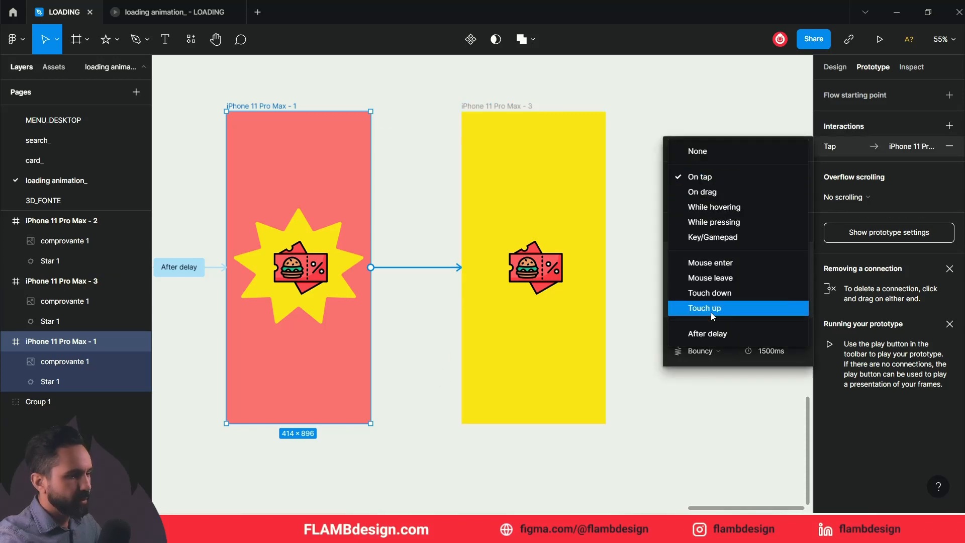
left_click(716, 335)
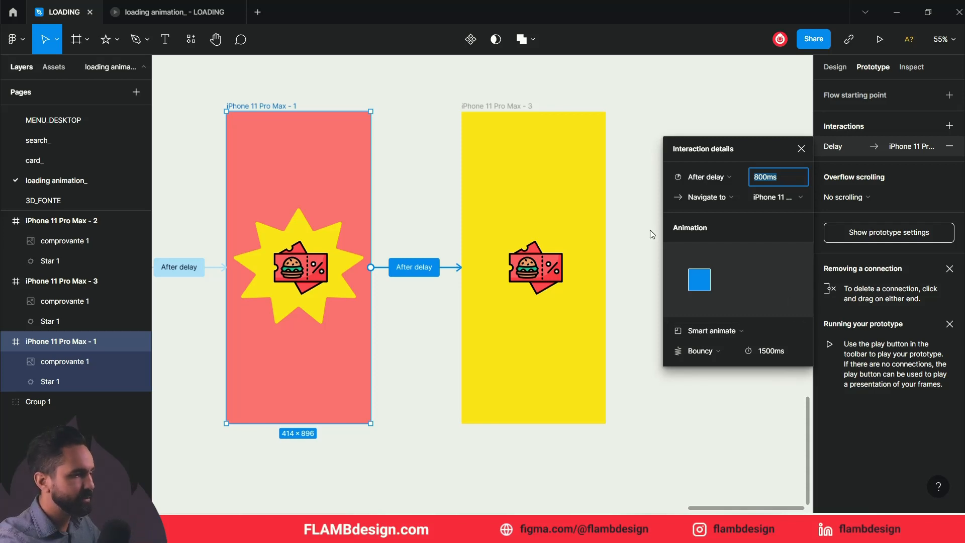
left_click(195, 19)
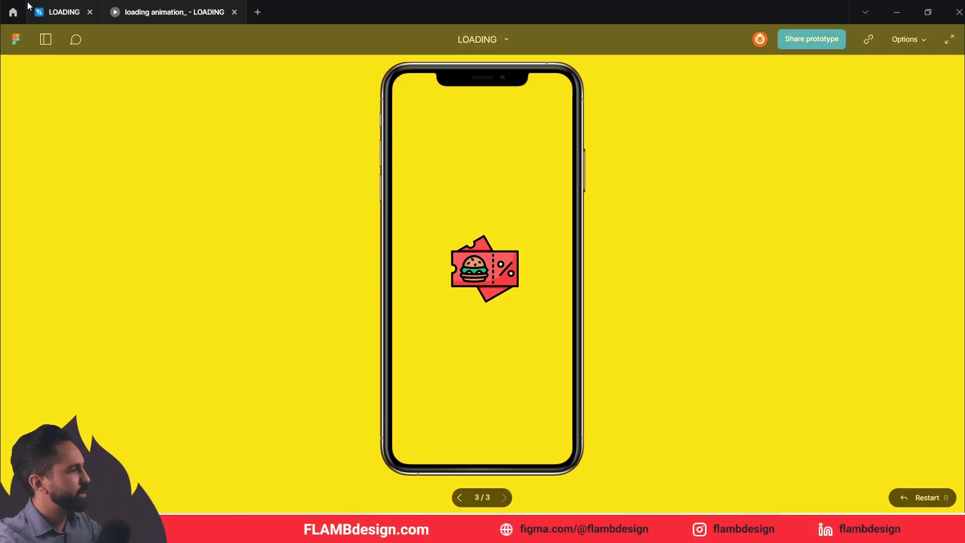
- Set the delay between the starburst frame and the yellow frame to 1 ms and preview the prototype
left_click(59, 15)
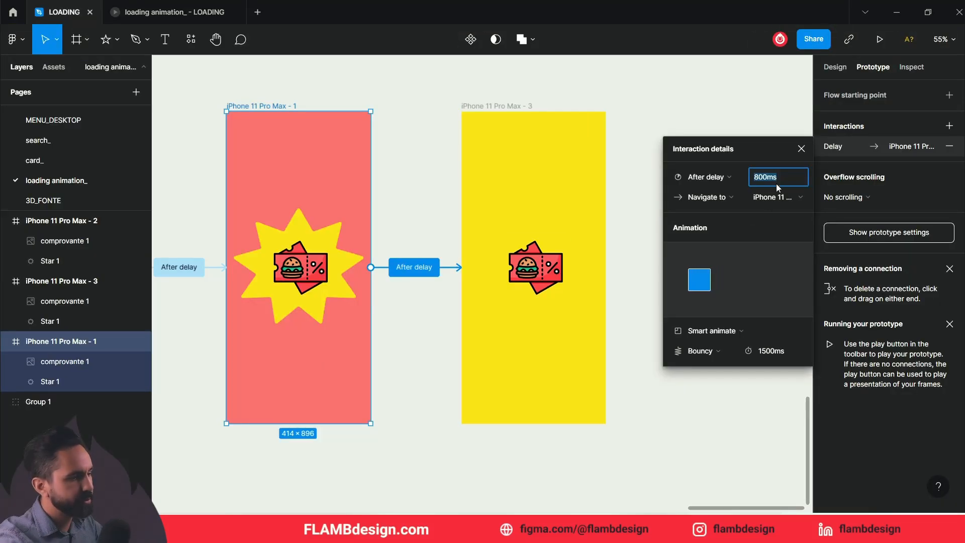
key("Return")
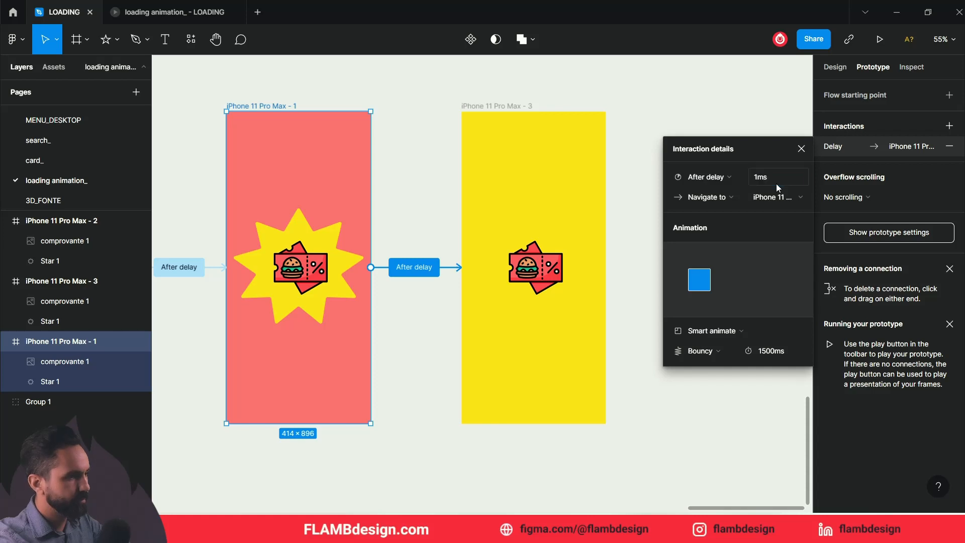
left_click(171, 15)
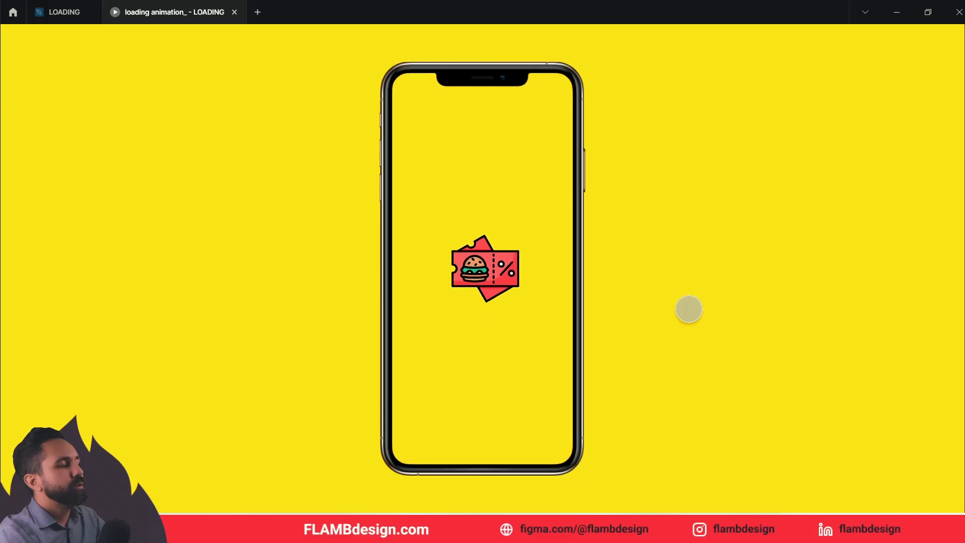
- Set the Bouncy transition from the small-star frame to the large-starburst frame to 1300 ms and preview the animation
left_click(75, 13)
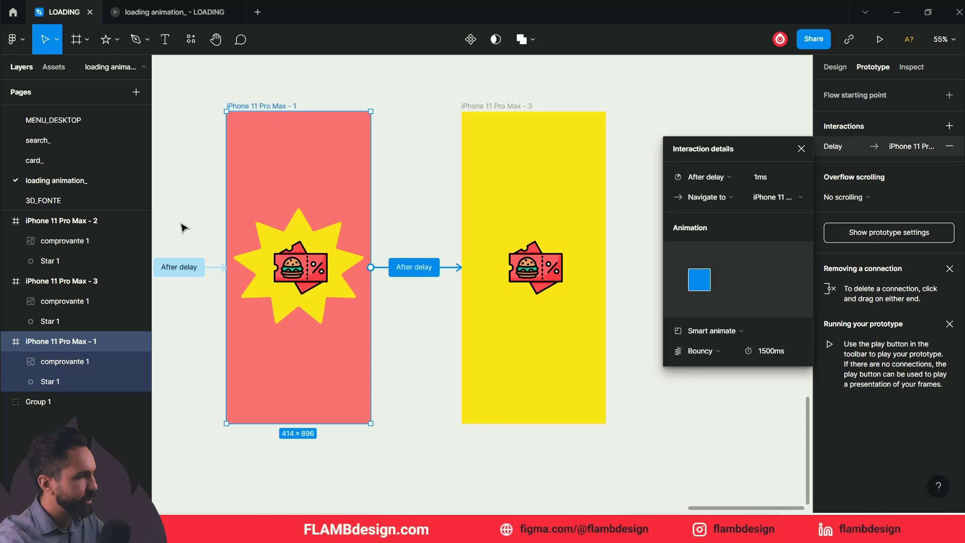
left_click(179, 267)
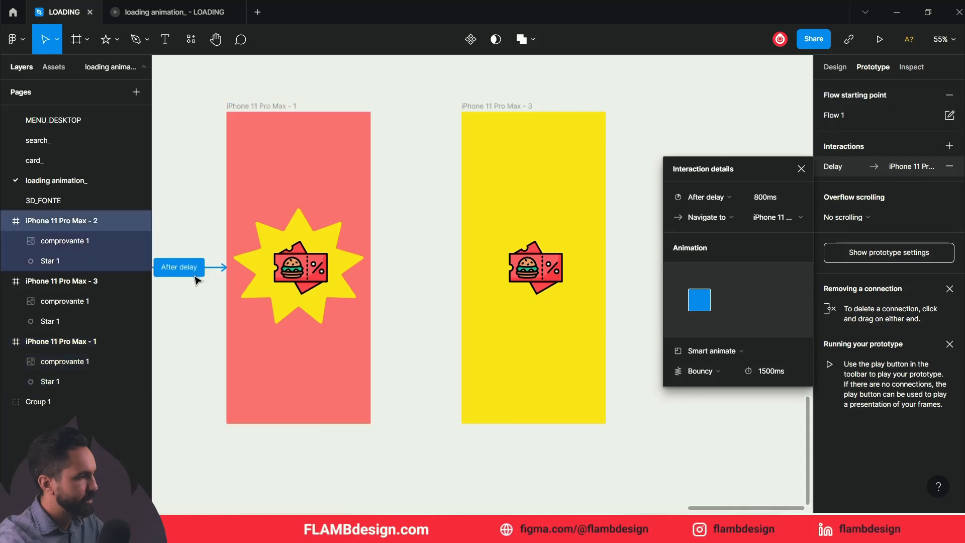
left_click(777, 378)
type("1300")
key("Return")
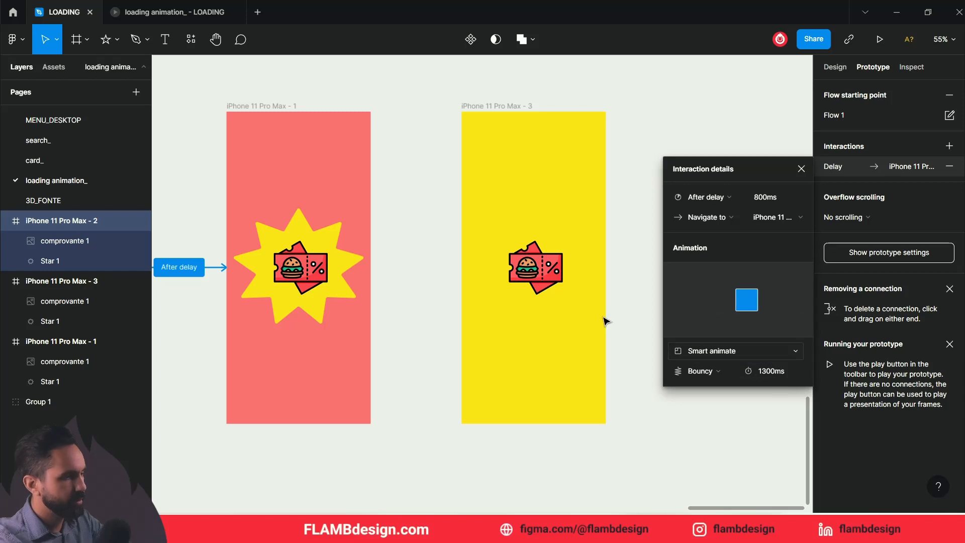
left_click(359, 100)
left_click(185, 14)
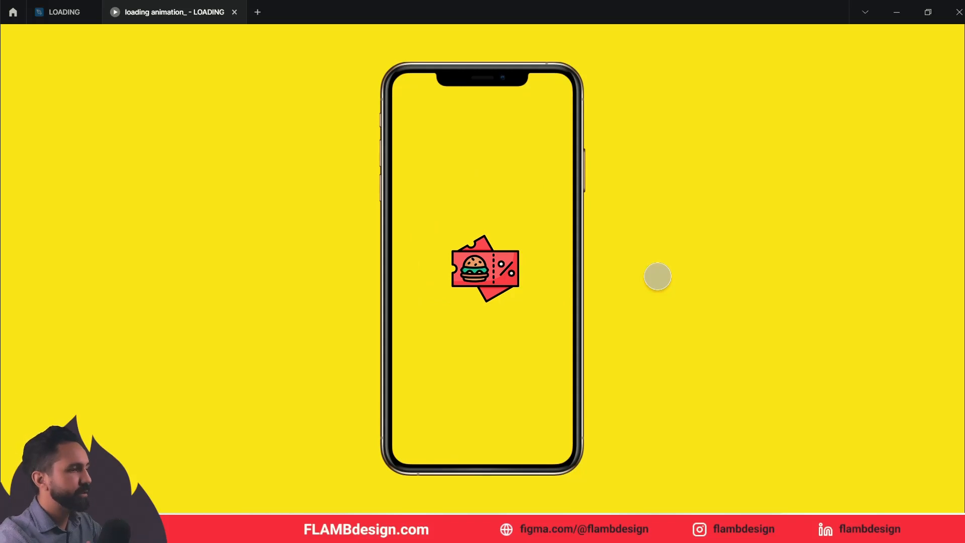
- Duplicate the yellow coupon frame and place the copy as a fourth frame at the end of the row
left_click(79, 13)
scroll(690, 361, "up", 1)
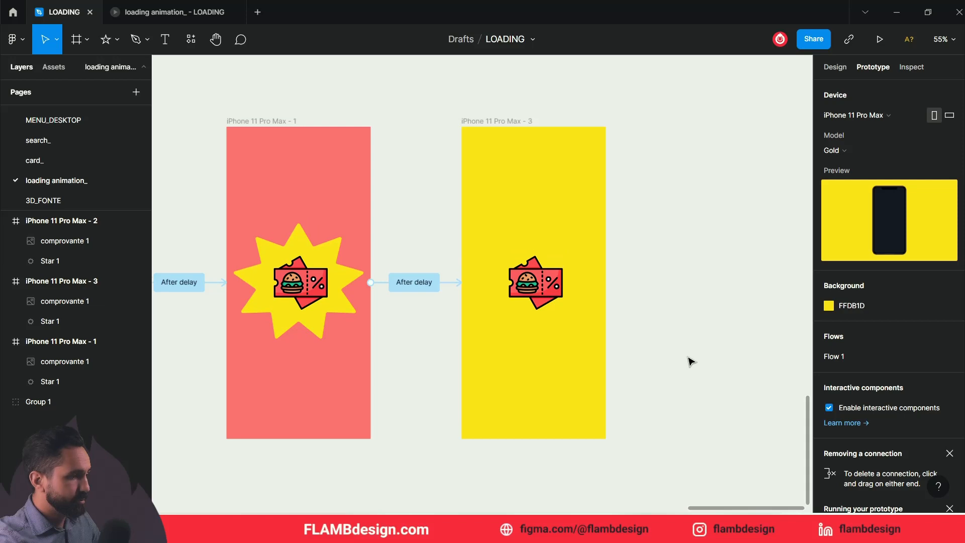
key("minus")
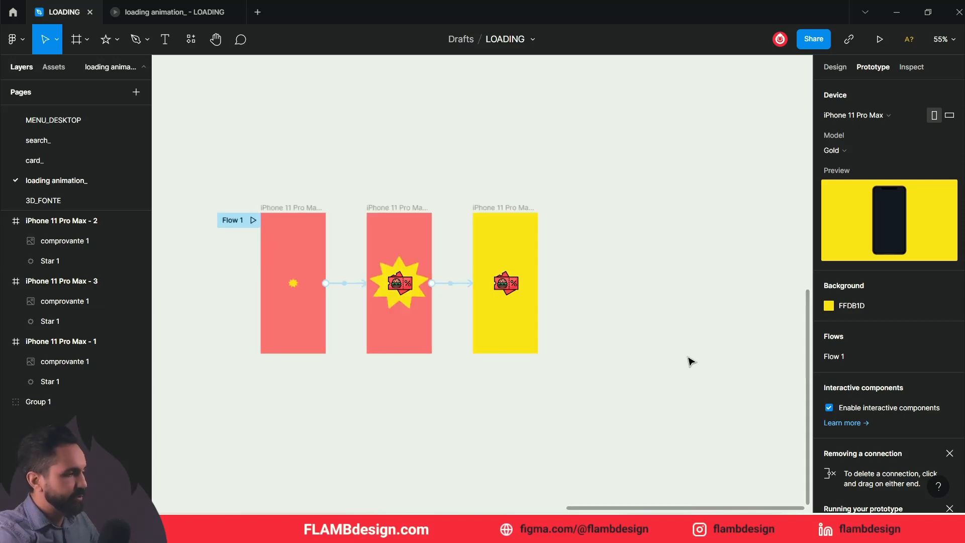
key("minus")
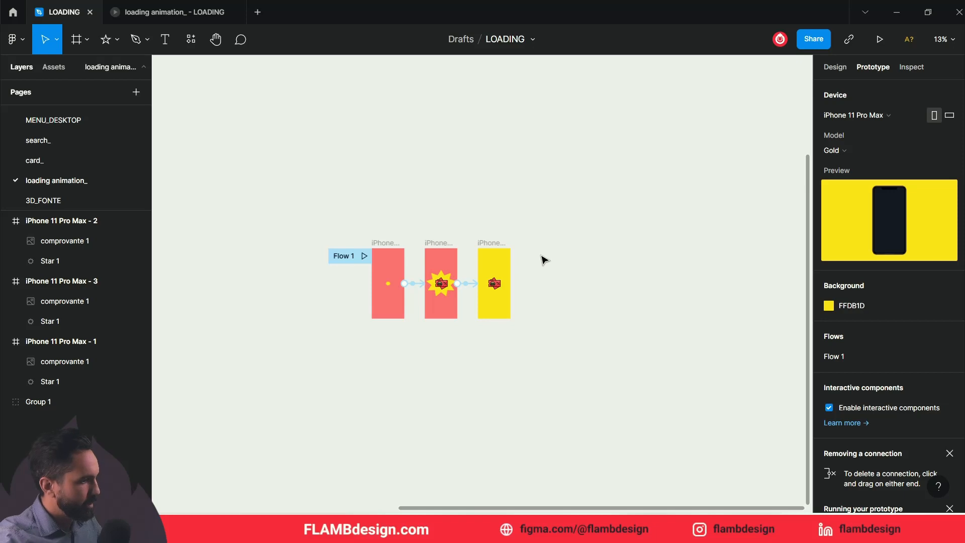
left_click(842, 69)
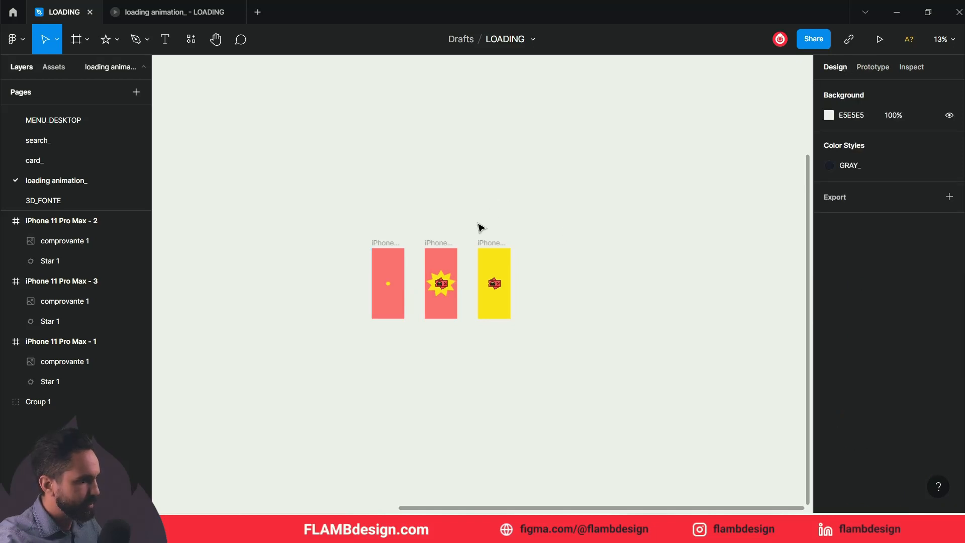
left_click(493, 246)
left_click_drag(493, 246, 586, 248)
left_click(700, 334)
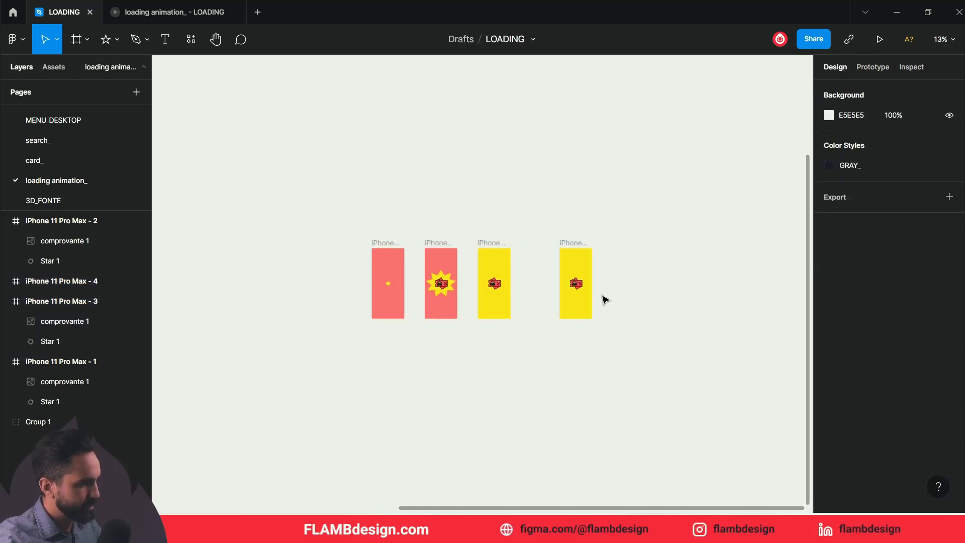
- Delete the coupon from the fourth frame and extend the frame downward to a height of 2819
left_click(581, 286)
key("Delete")
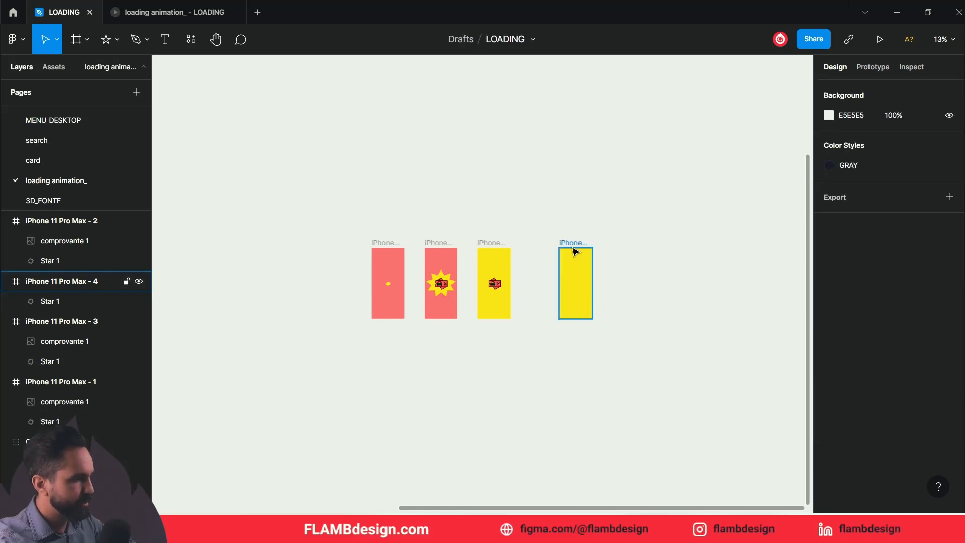
left_click(573, 243)
left_click_drag(581, 315, 578, 470)
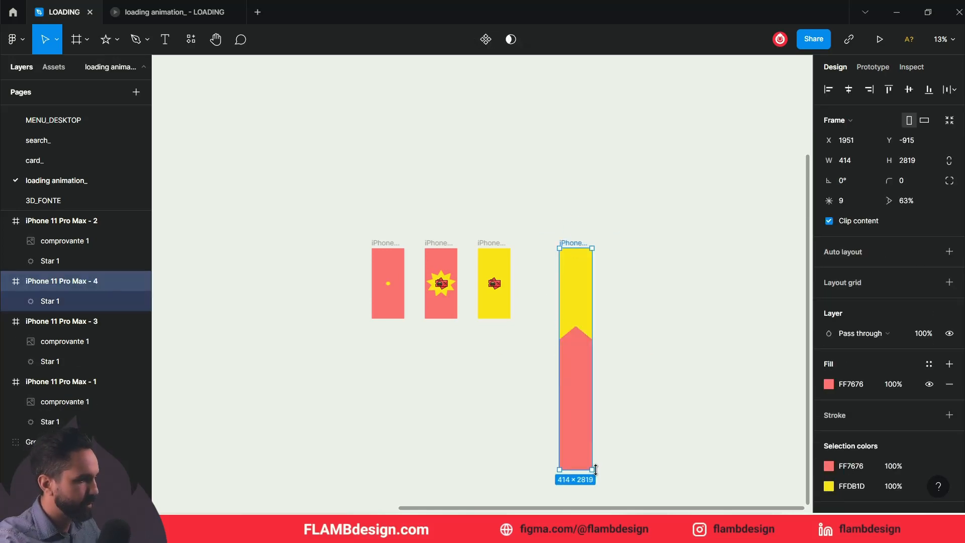
left_click(623, 367)
- Delete the oversized yellow starburst from the tall fourth frame and select that frame
left_click(583, 309)
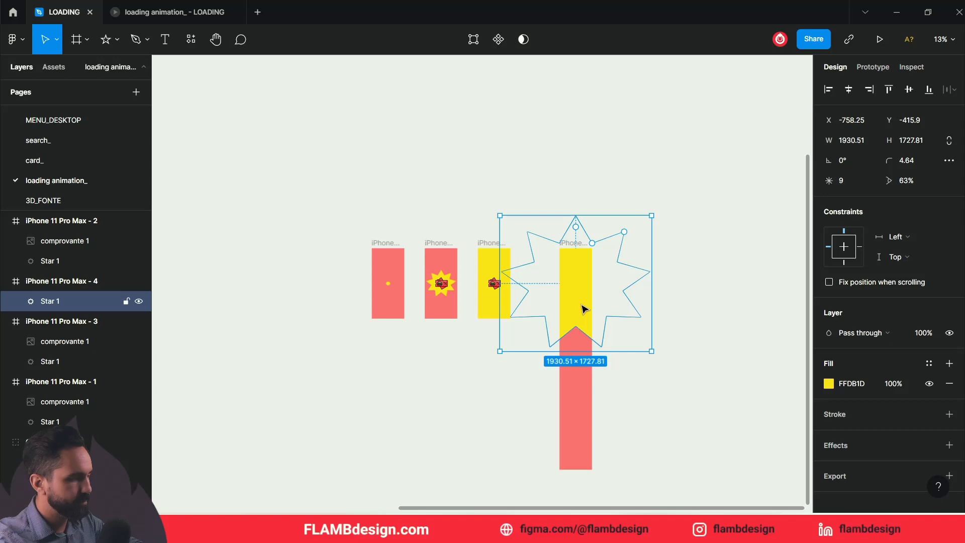
key("Delete")
left_click(590, 310)
left_click(579, 251)
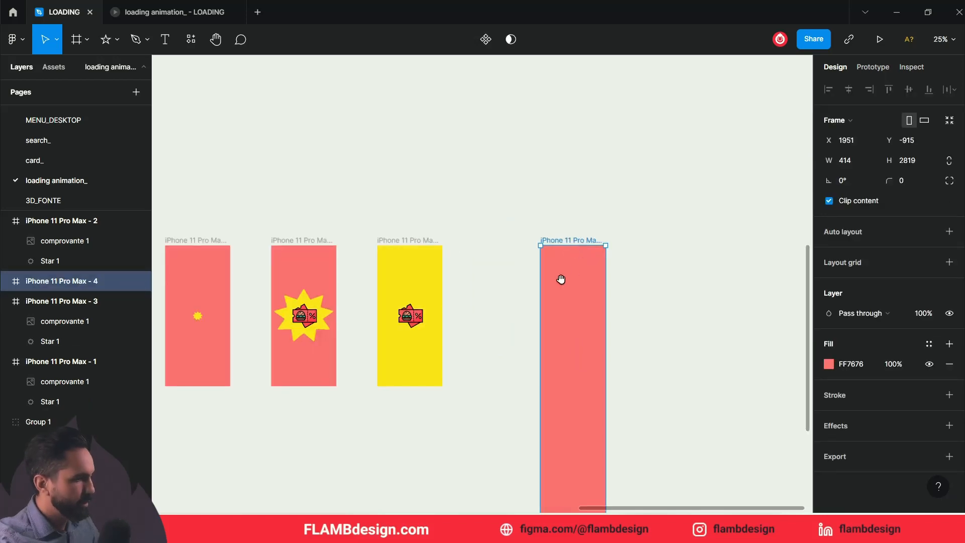
- Rename the tall fourth frame as HOME
left_click_drag(560, 278, 597, 222)
double_click(623, 169)
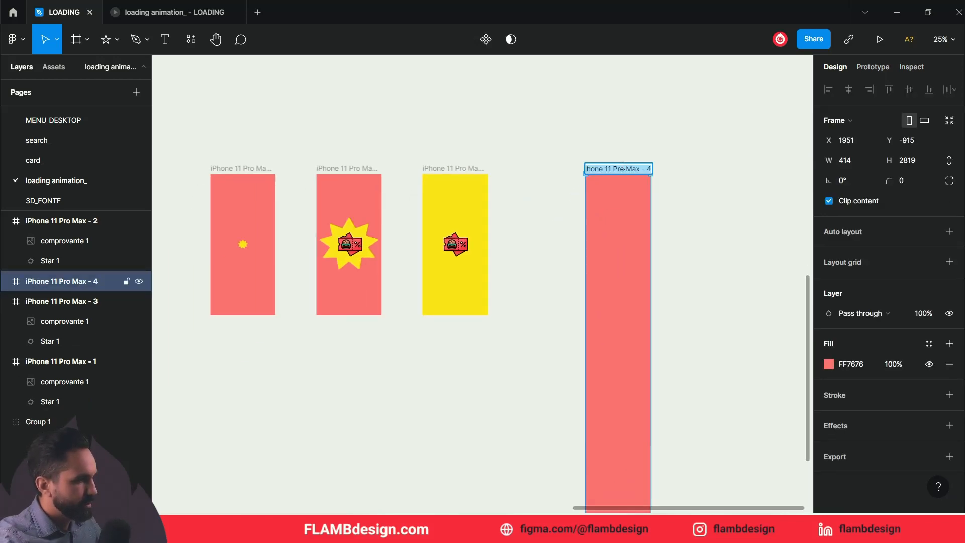
type("H")
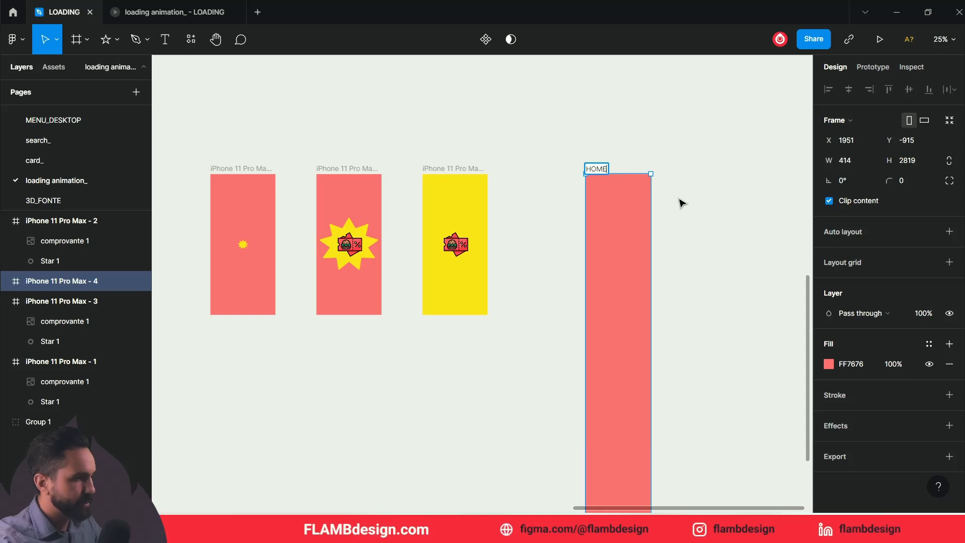
type("OME")
left_click(722, 221)
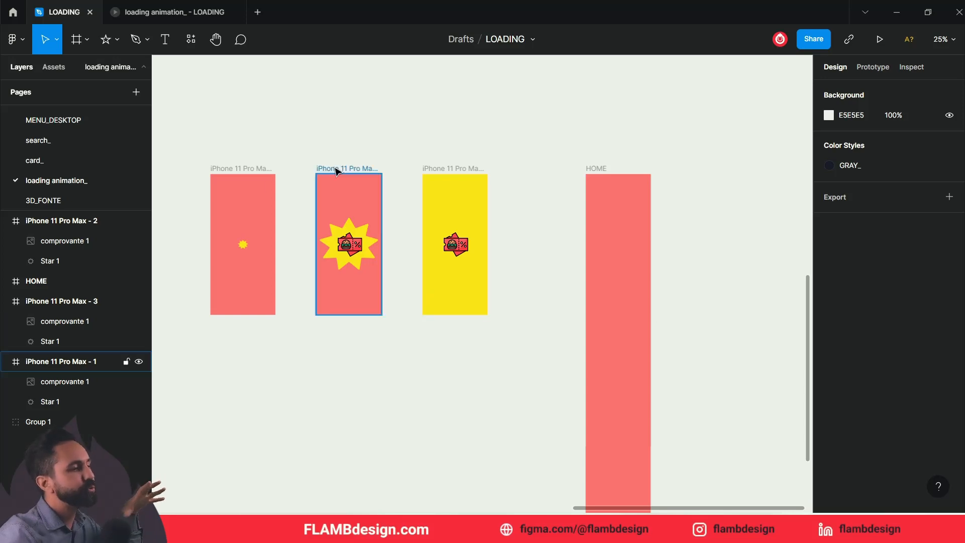
left_click(603, 168)
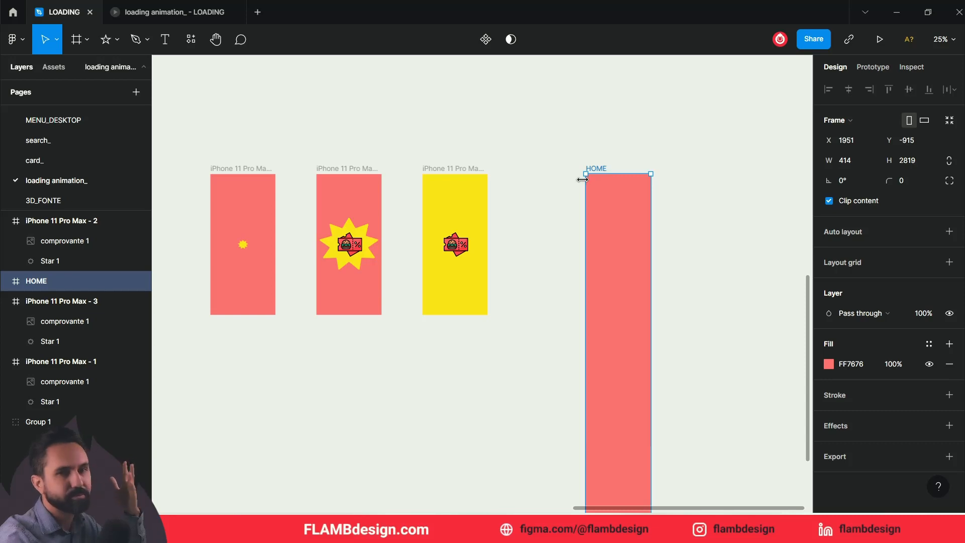
left_click(412, 107)
left_click_drag(187, 138, 535, 345)
left_click(534, 409)
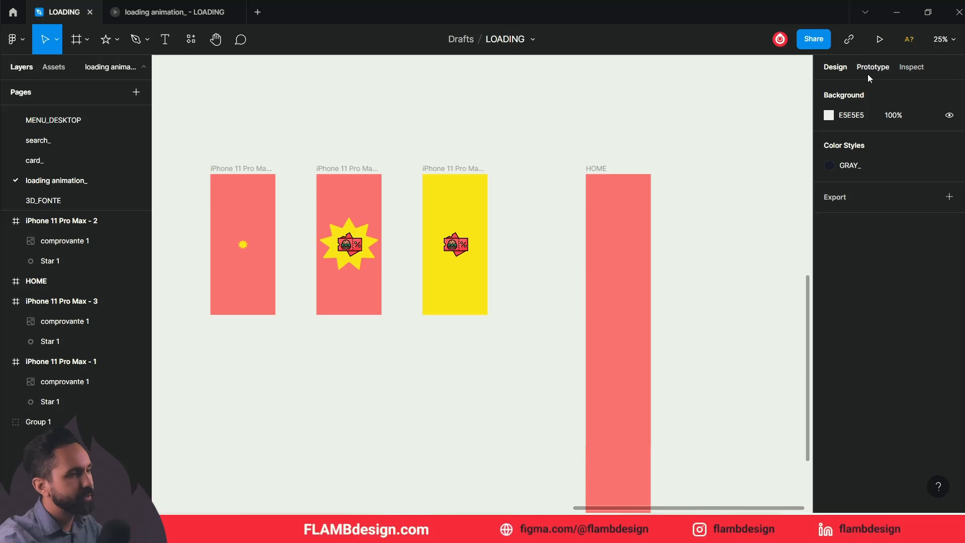
- Add a prototype connection from the yellow coupon frame to the HOME frame, triggered After delay
left_click(871, 69)
left_click(468, 170)
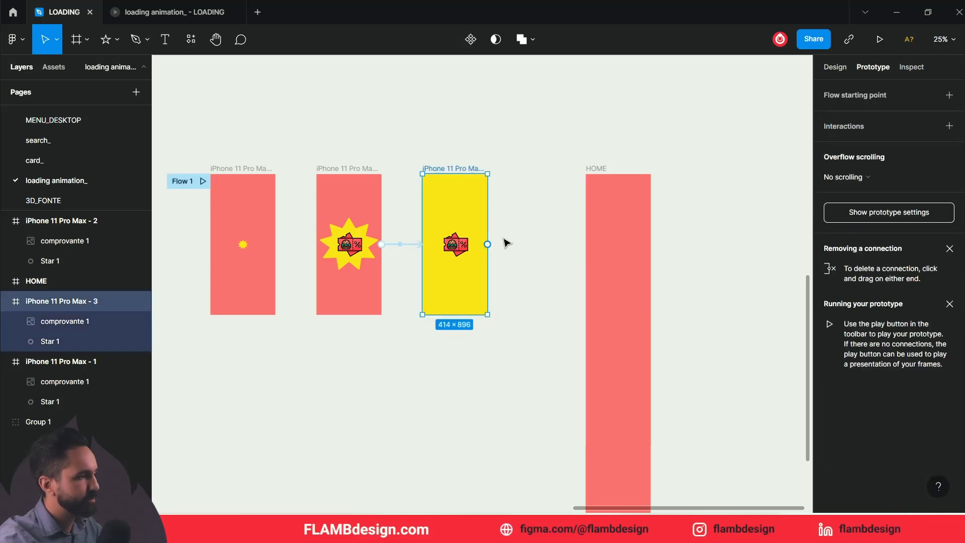
left_click_drag(487, 245, 502, 248)
left_click_drag(577, 248, 622, 242)
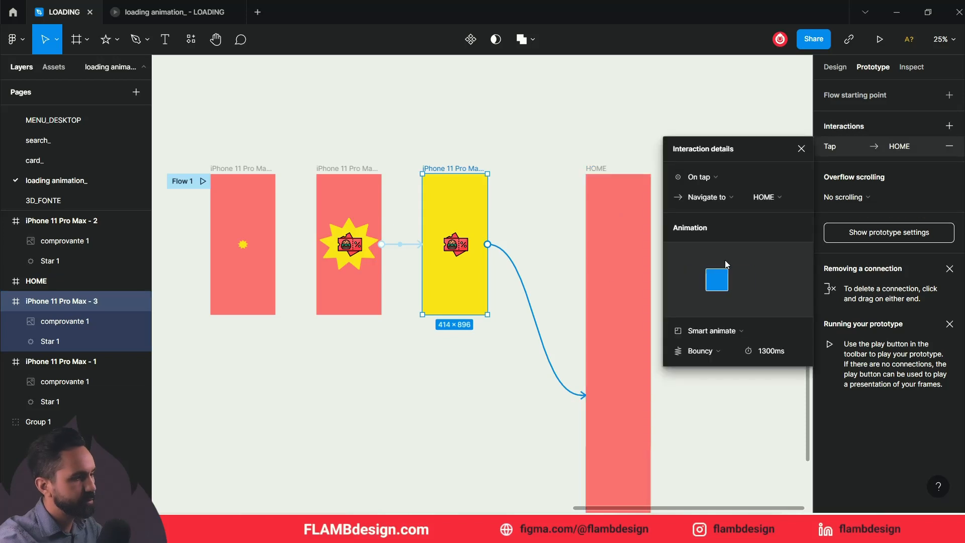
left_click(708, 181)
left_click(729, 333)
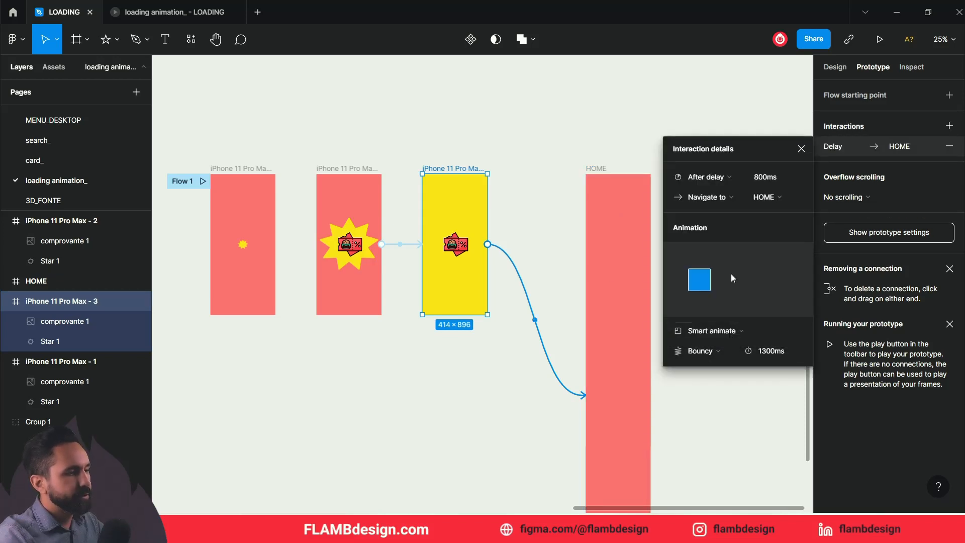
- Set both the delay and the Bouncy animation duration of the transition to HOME to 1 ms and preview the prototype
type("1")
left_click(772, 352)
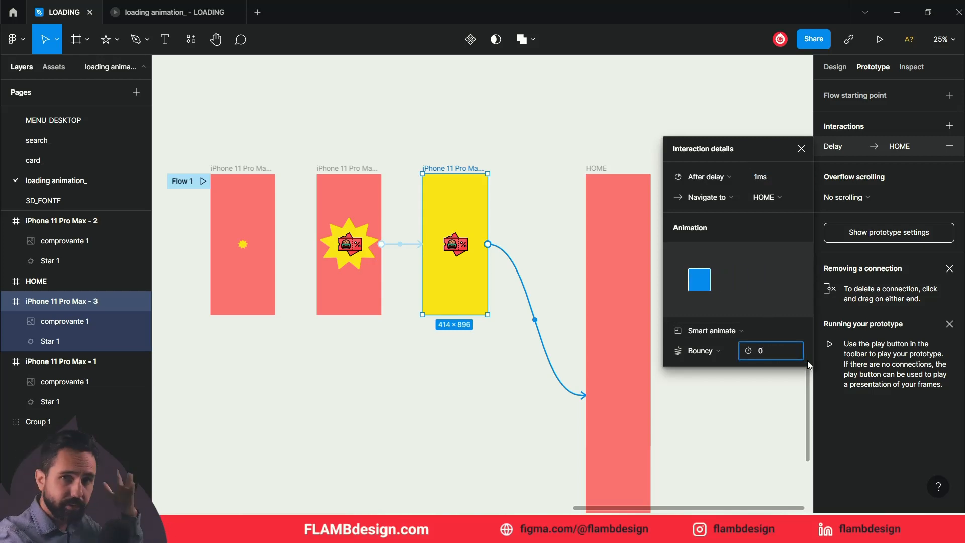
key("Return")
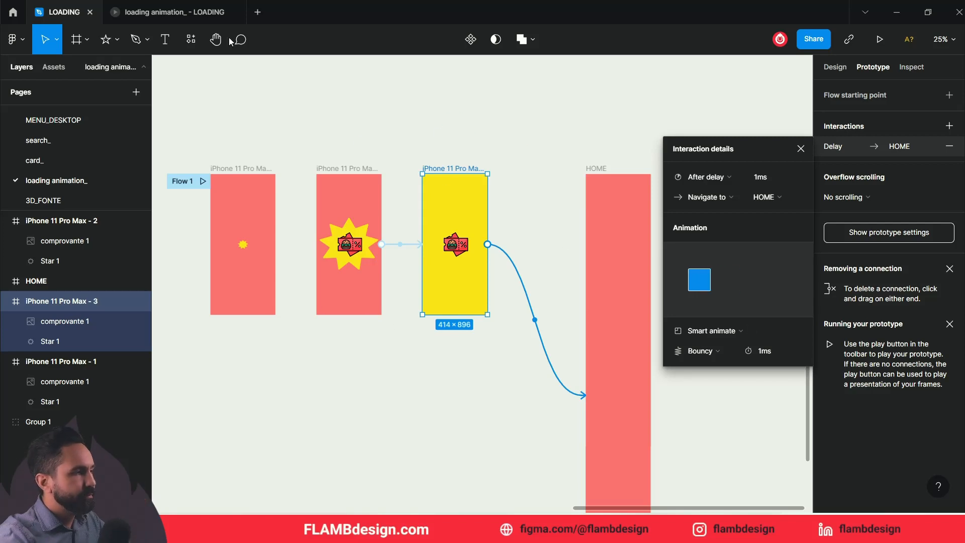
left_click(172, 15)
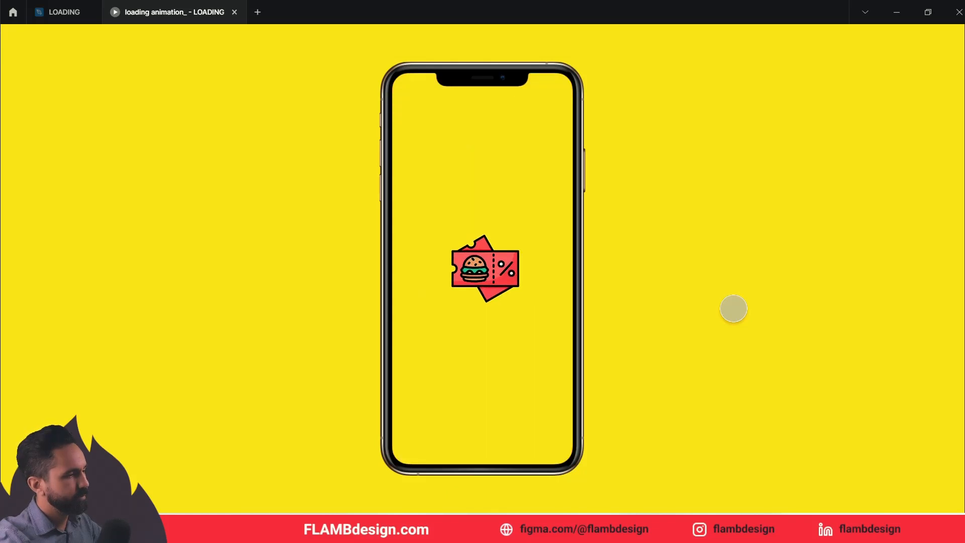
- Change the easing of the yellow frame's transition to HOME to Gentle and preview the animation again
left_click(60, 12)
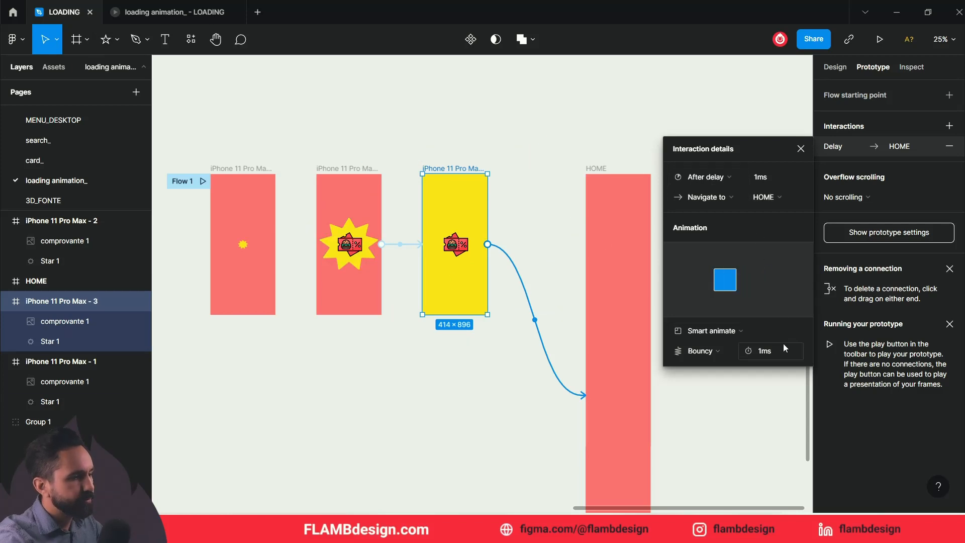
left_click(709, 354)
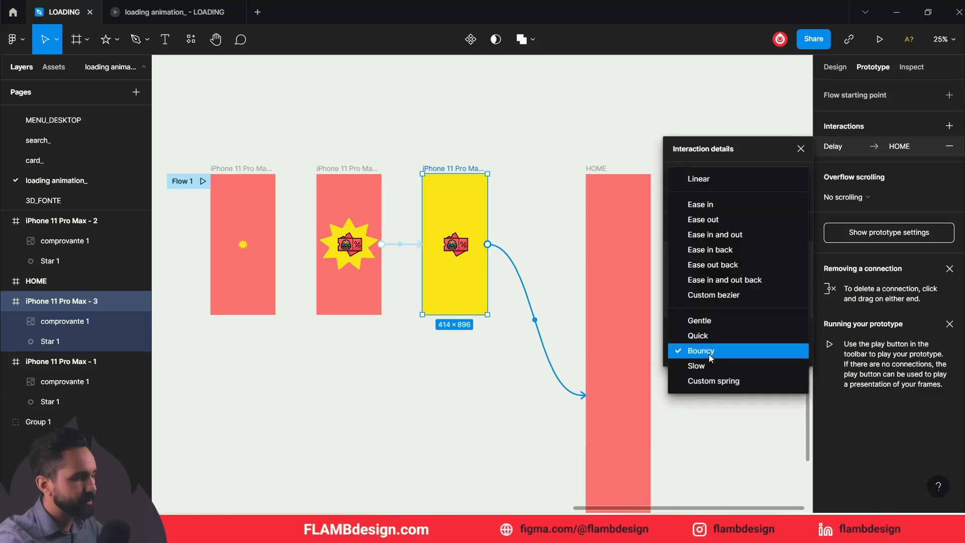
left_click(710, 327)
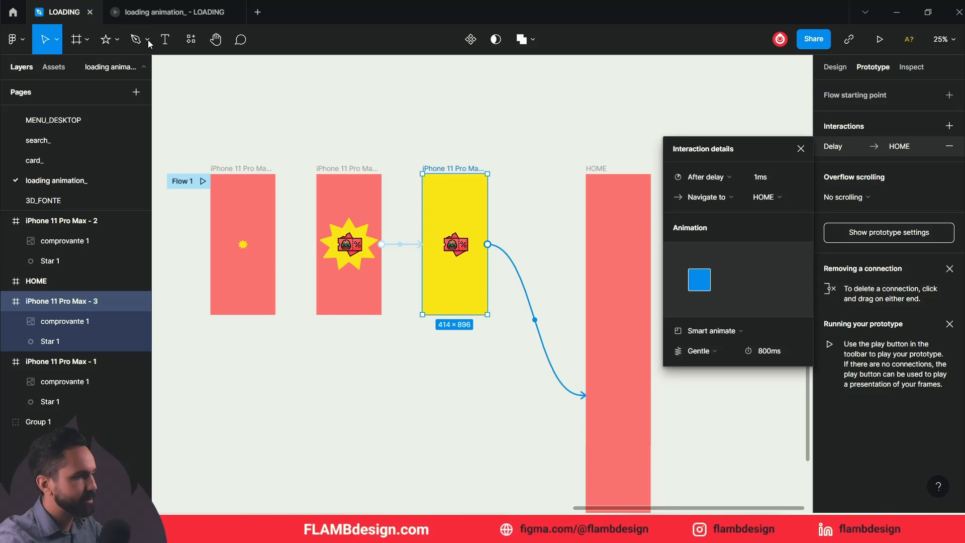
left_click(160, 13)
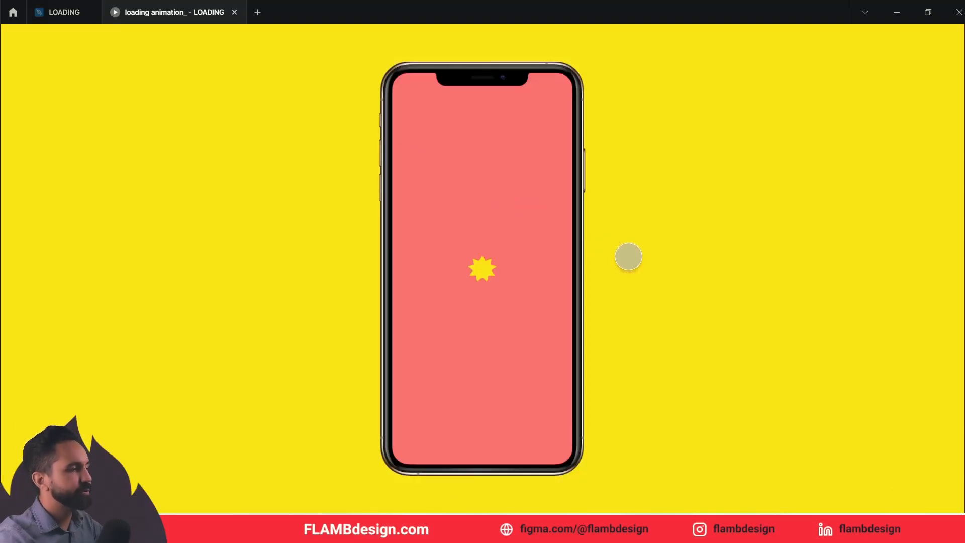